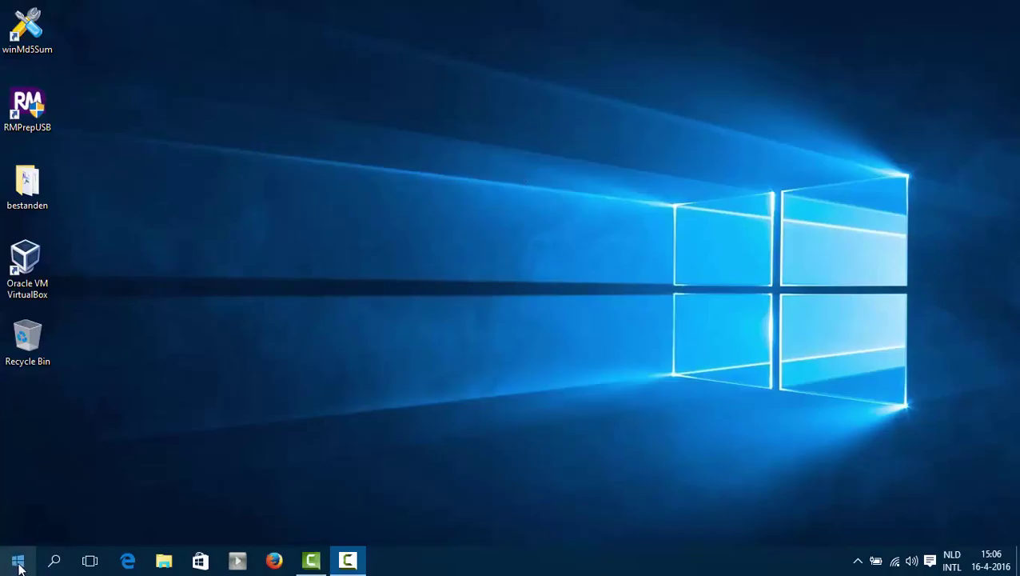
# Launch Universal-USB-Installer-1.9.6.1.exe from the Downloads folder and accept its license agreement
pyautogui.click(18, 565)
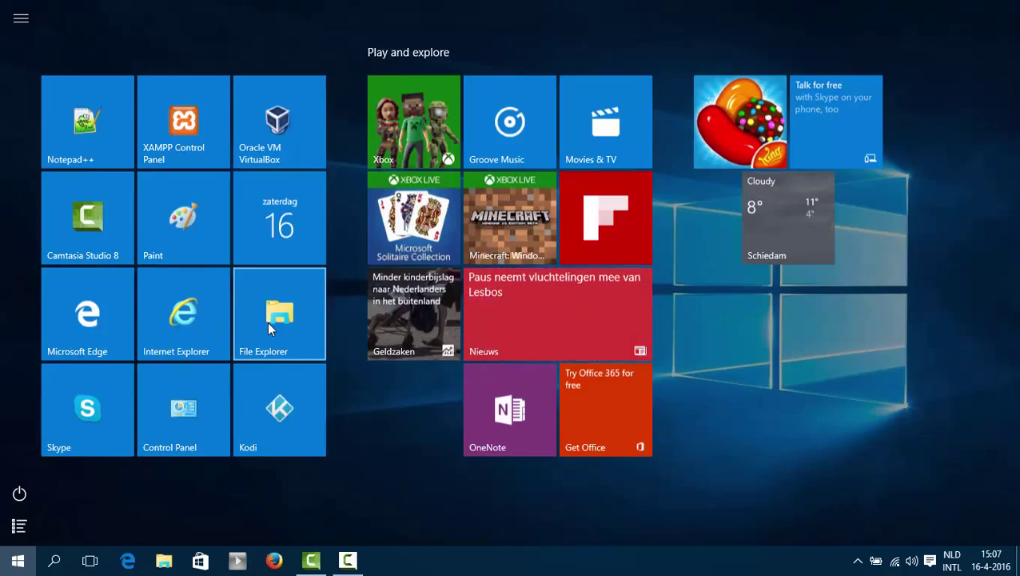
pyautogui.click(268, 328)
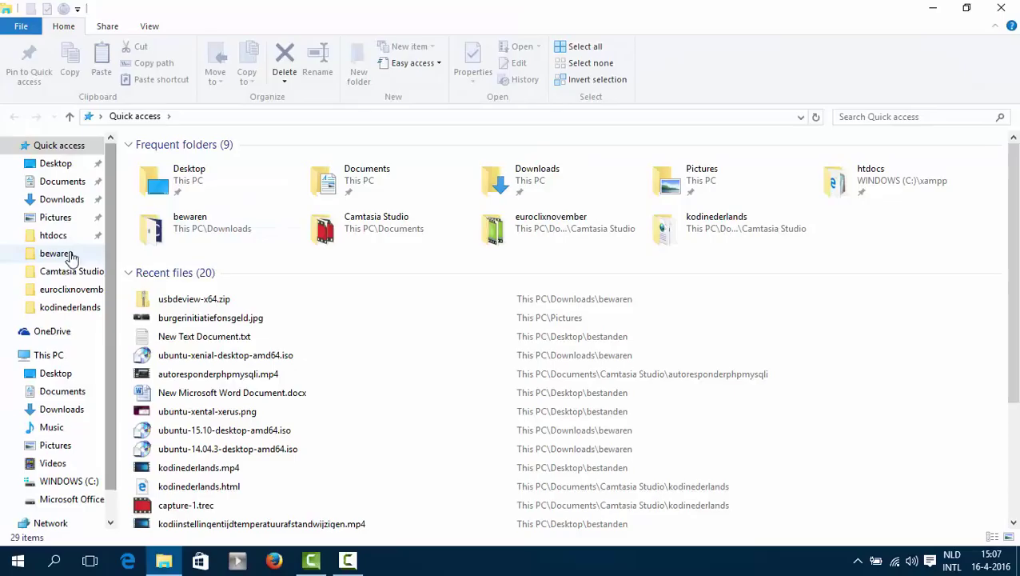
pyautogui.click(57, 199)
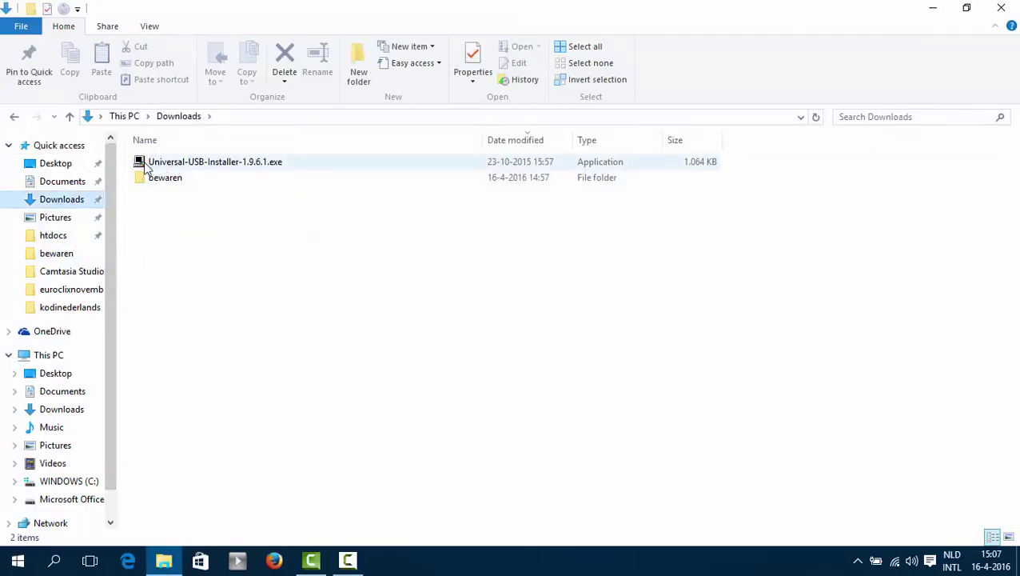
pyautogui.click(242, 168)
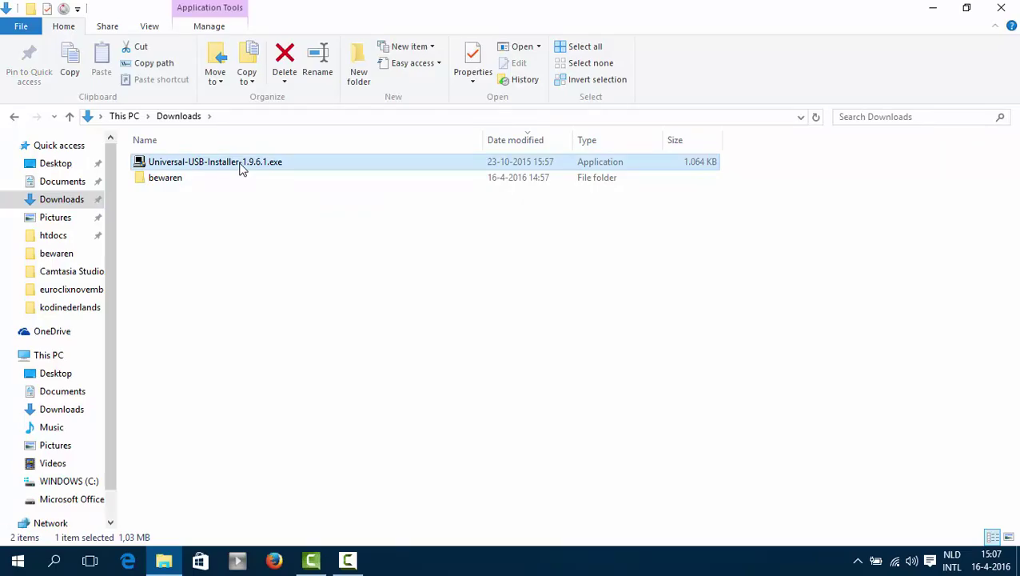
pyautogui.doubleClick(242, 168)
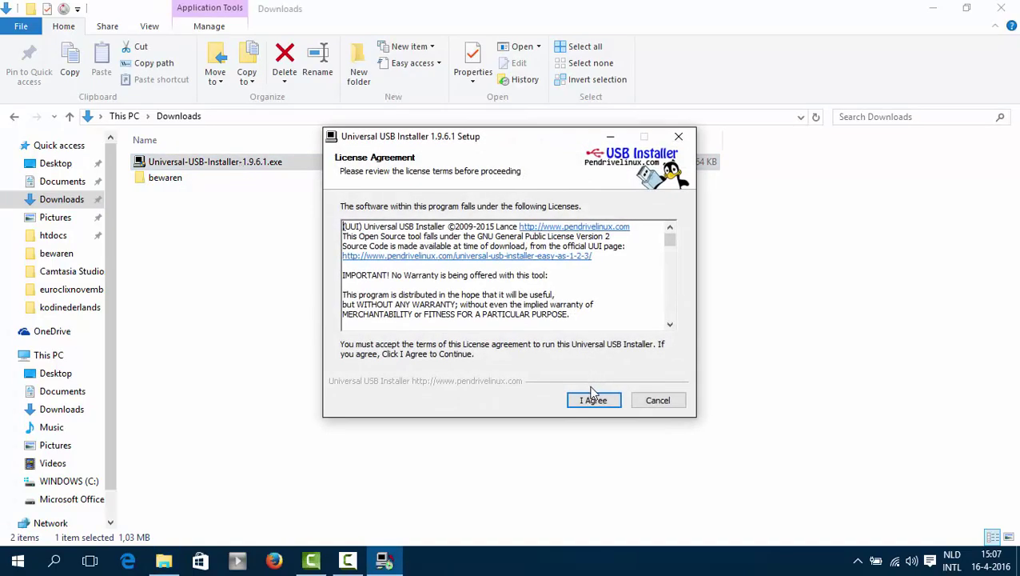
pyautogui.moveTo(669, 240); pyautogui.dragTo(670, 360)
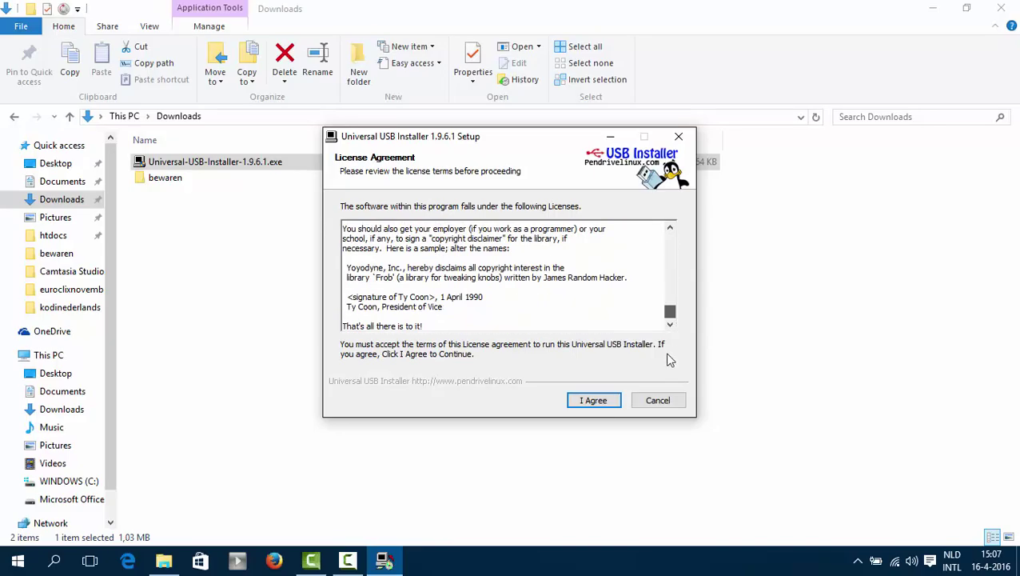
pyautogui.click(593, 400)
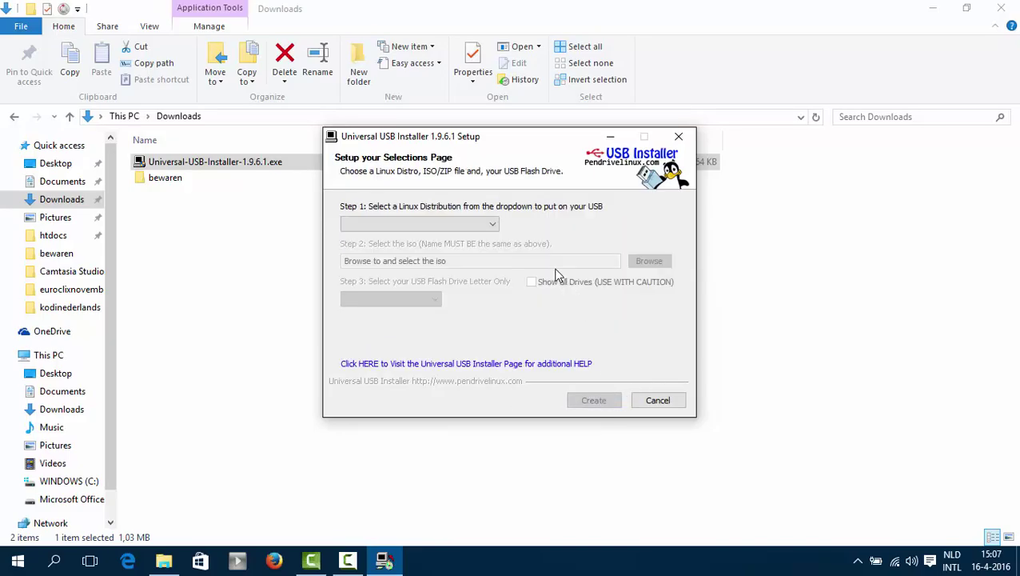
# Select Ubuntu as the Linux distribution to put on the USB drive
pyautogui.click(488, 225)
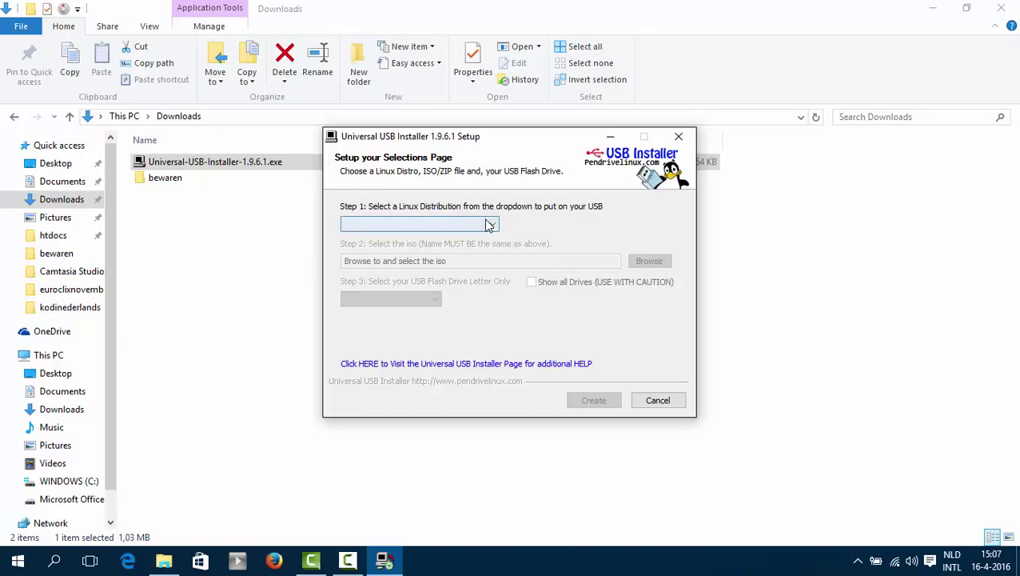
pyautogui.click(487, 225)
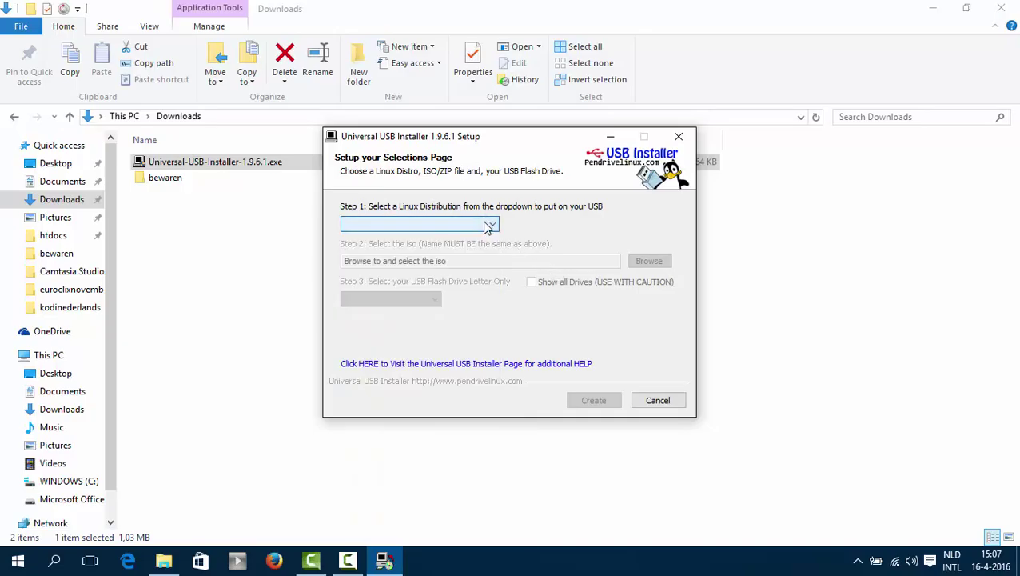
pyautogui.click(488, 225)
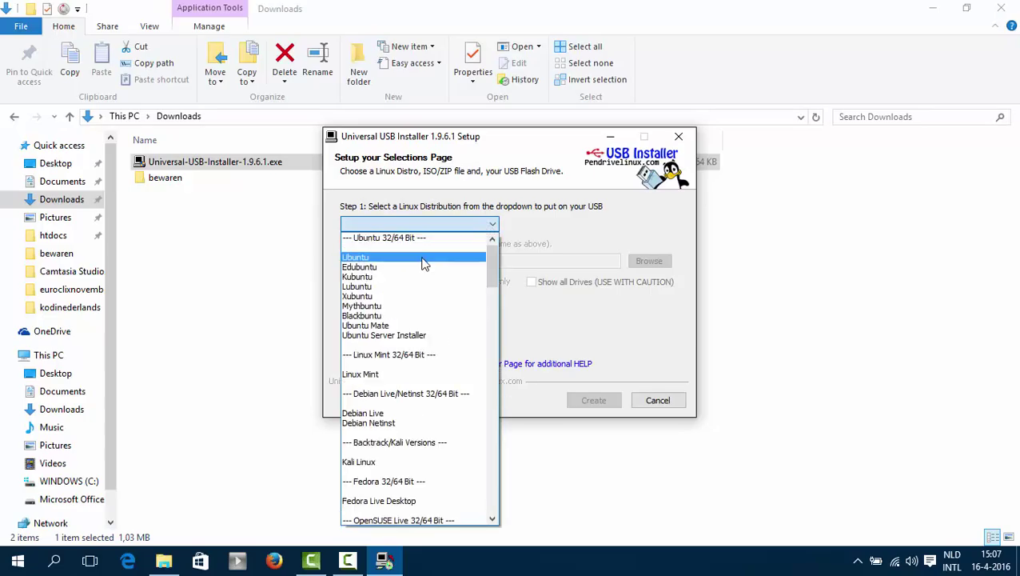
pyautogui.click(423, 259)
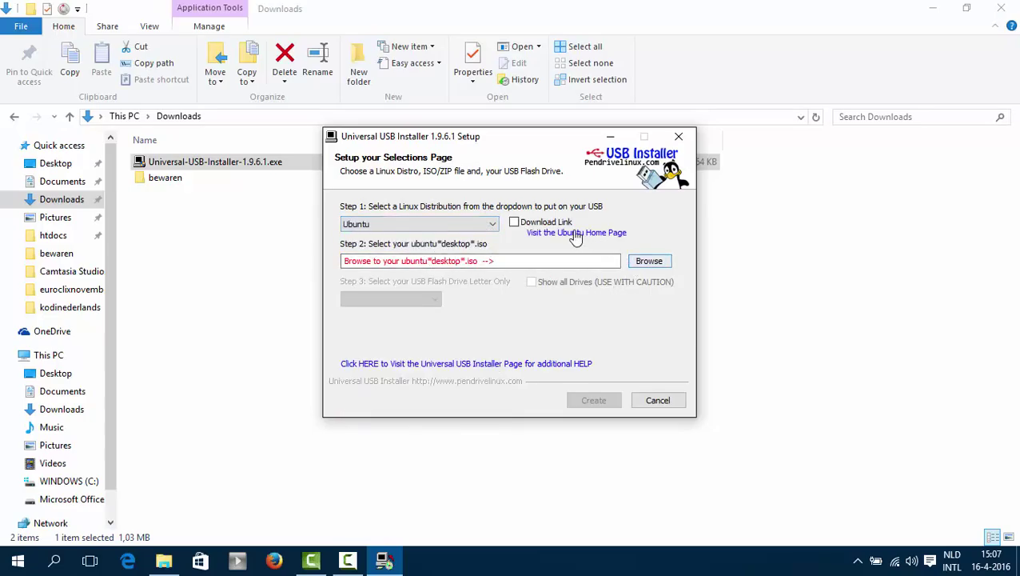
# Choose ubuntu-14.04.3-desktop-amd64.iso from the bewaren folder in Downloads as the source image
pyautogui.click(645, 265)
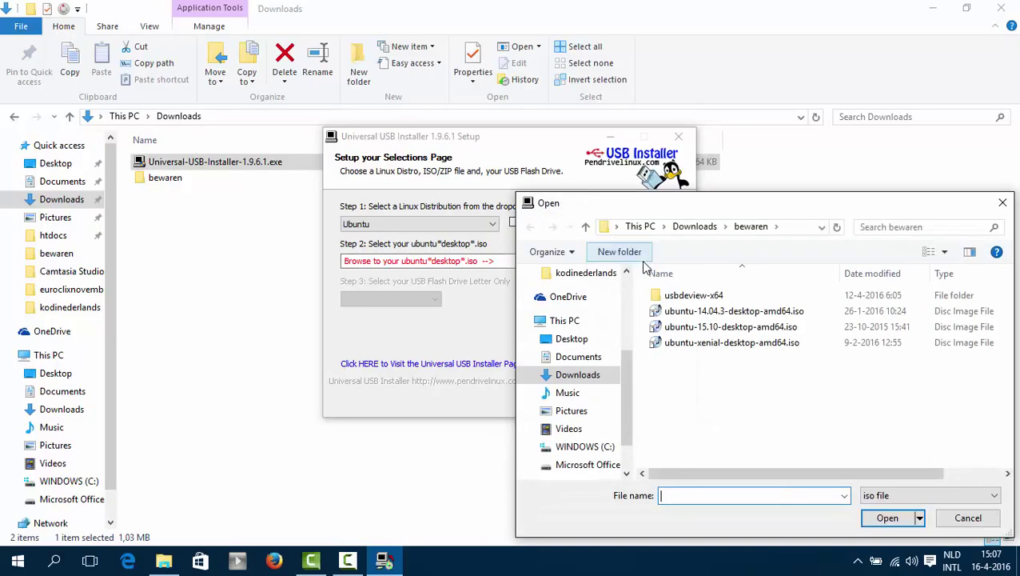
pyautogui.click(706, 317)
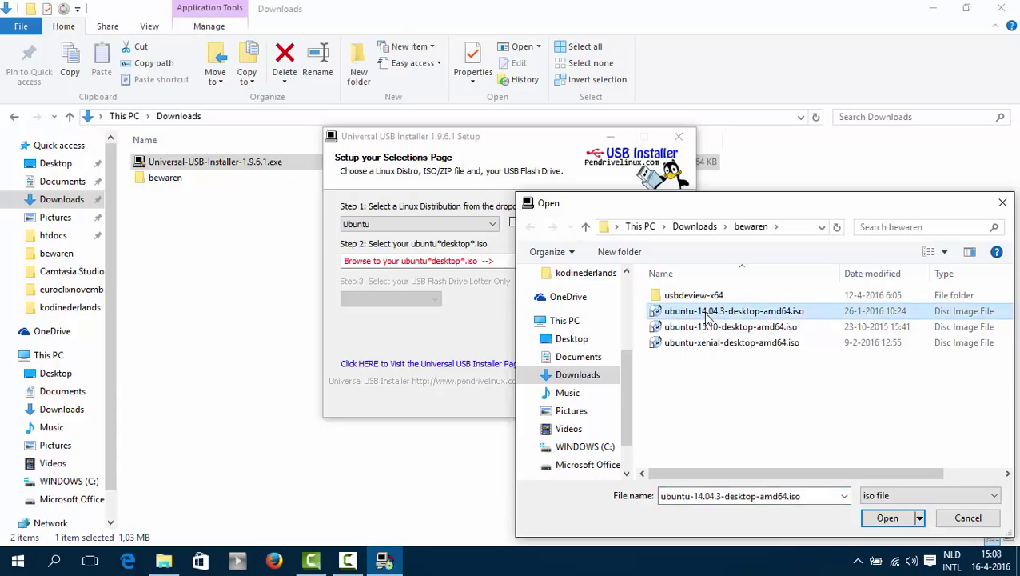
pyautogui.doubleClick(706, 317)
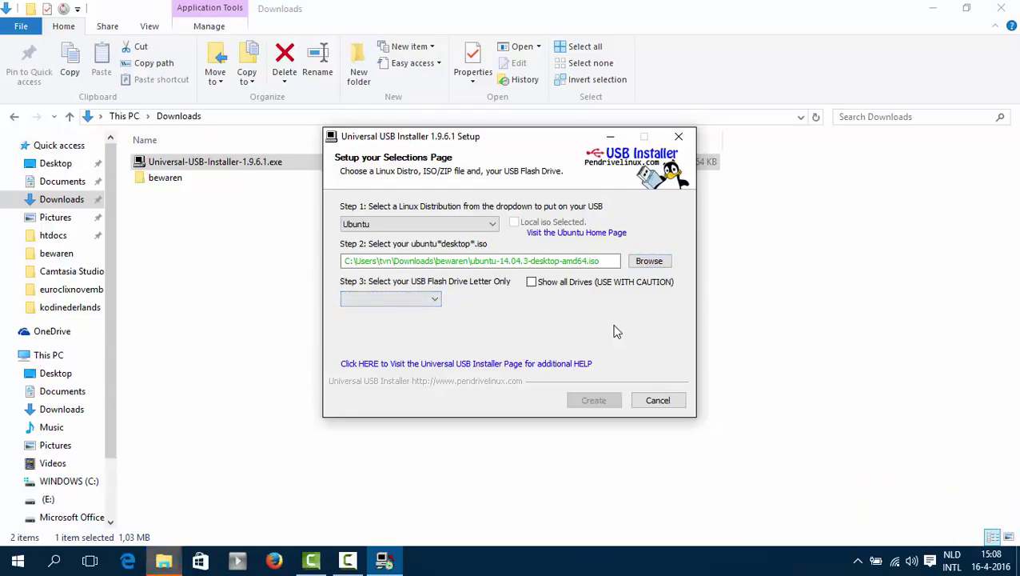
# Show all drives, check the available drive letters, and disable the show-all-drives option again
pyautogui.press('space')
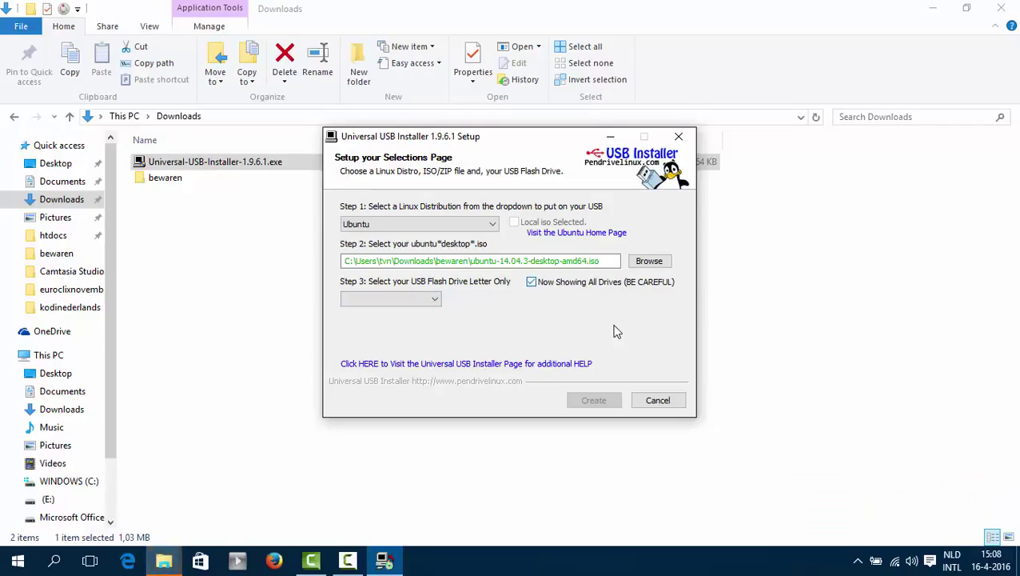
pyautogui.hotkey('alt', 'Down')
pyautogui.press('Down')
pyautogui.press('Down')
pyautogui.press('Down')
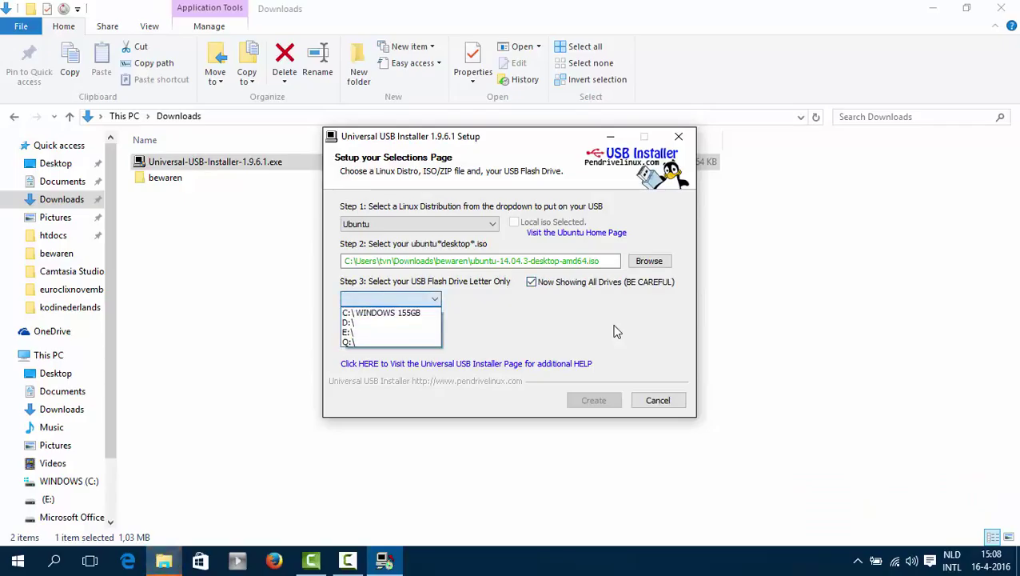
pyautogui.press('Escape')
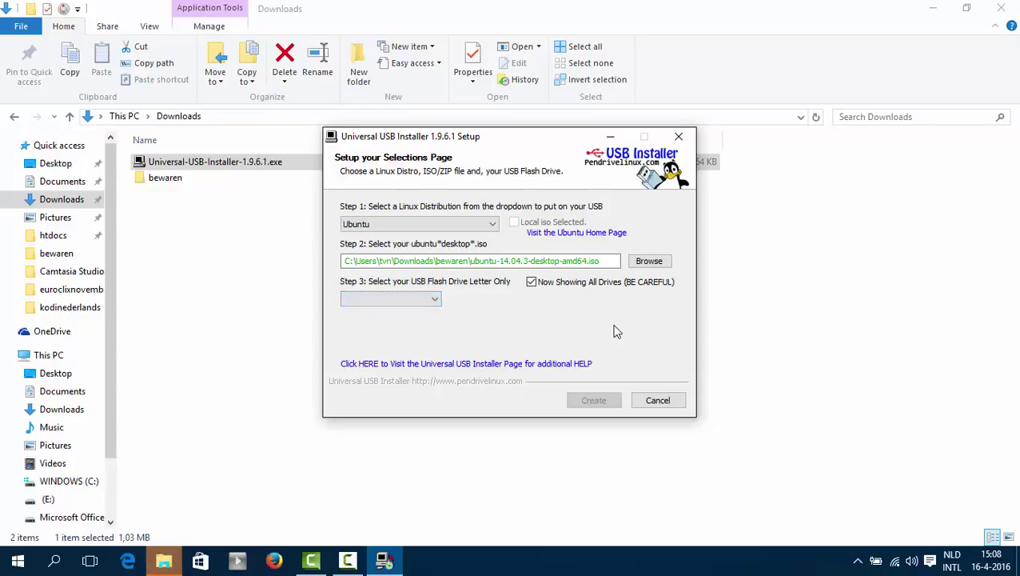
pyautogui.hotkey('shift', 'Tab')
pyautogui.press('space')
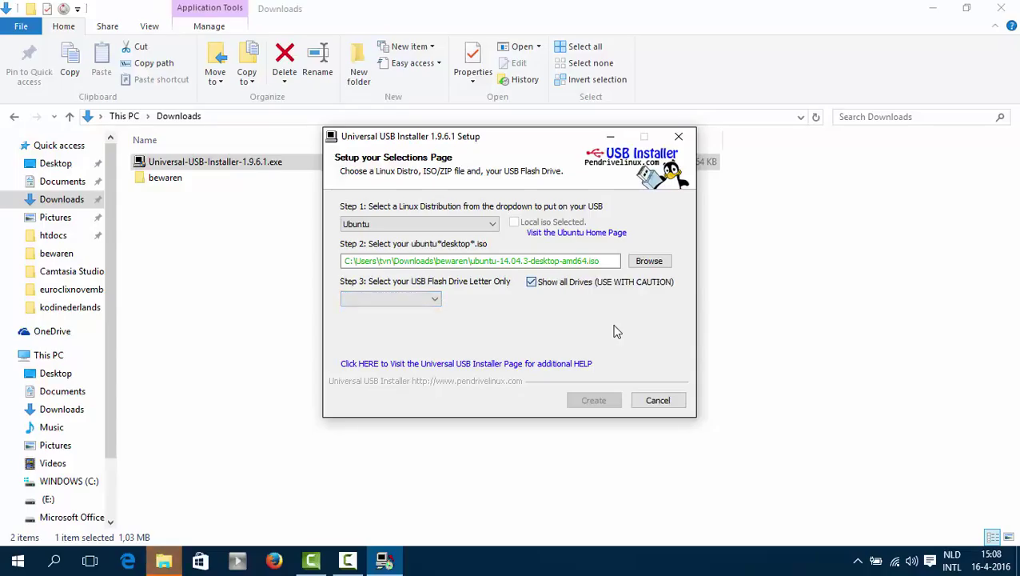
# Select E:\ as the USB flash drive letter and dismiss the Windows format and access dialogs without formatting
pyautogui.press('Tab')
pyautogui.hotkey('alt', 'Down')
pyautogui.press('Escape')
pyautogui.hotkey('alt', 'Down')
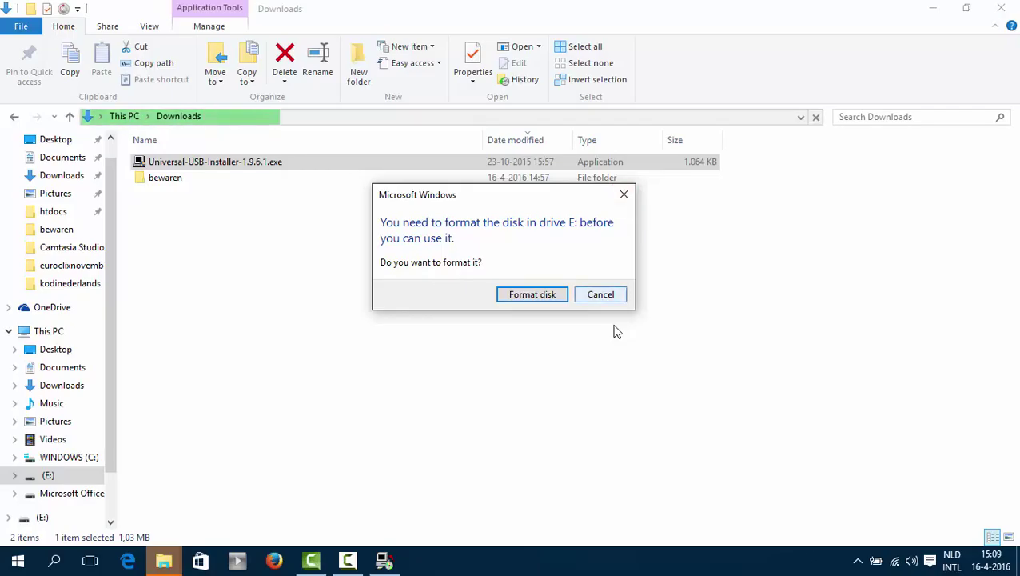
pyautogui.press('Escape')
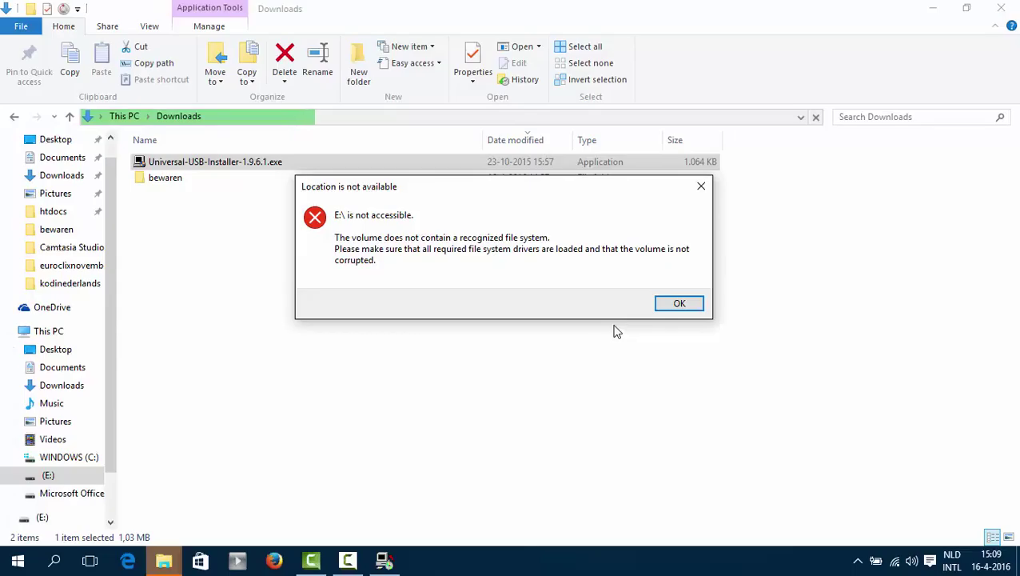
pyautogui.press('Return')
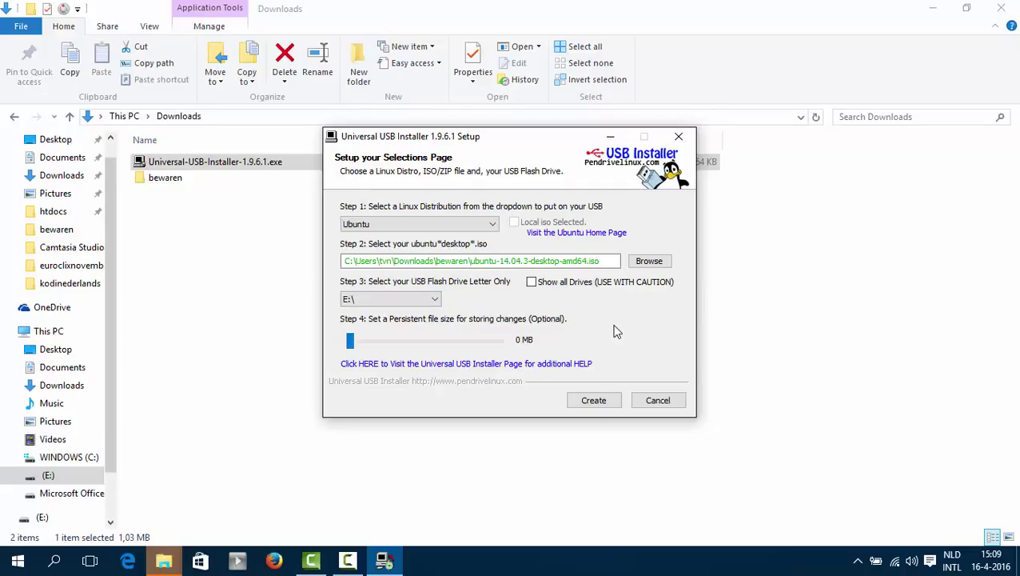
# Try to create the Ubuntu USB on drive E: without a persistent file, confirming the overwrite of its MBR and label
pyautogui.press('Tab')
pyautogui.hotkey('shift', 'Tab')
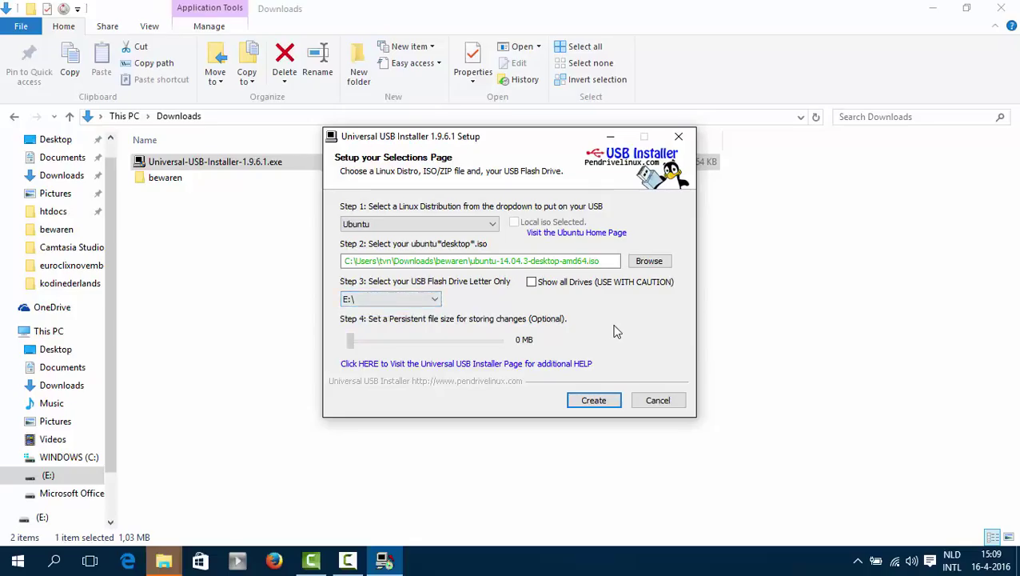
pyautogui.press('Tab')
pyautogui.press('Return')
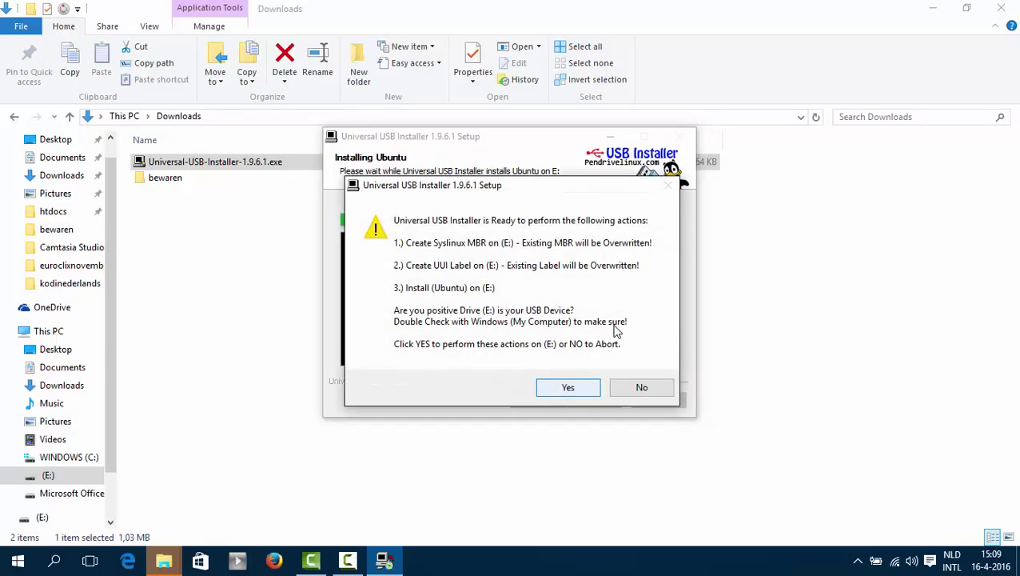
pyautogui.press('Return')
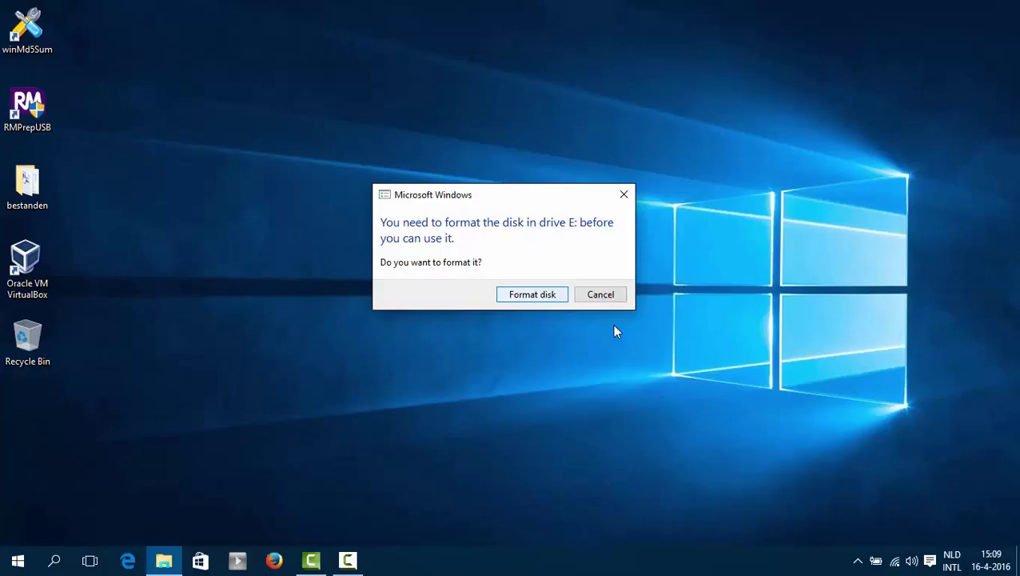
# Quick format drive E: as FAT32 with the volume label testubuntu and close the format dialog
pyautogui.press('Escape')
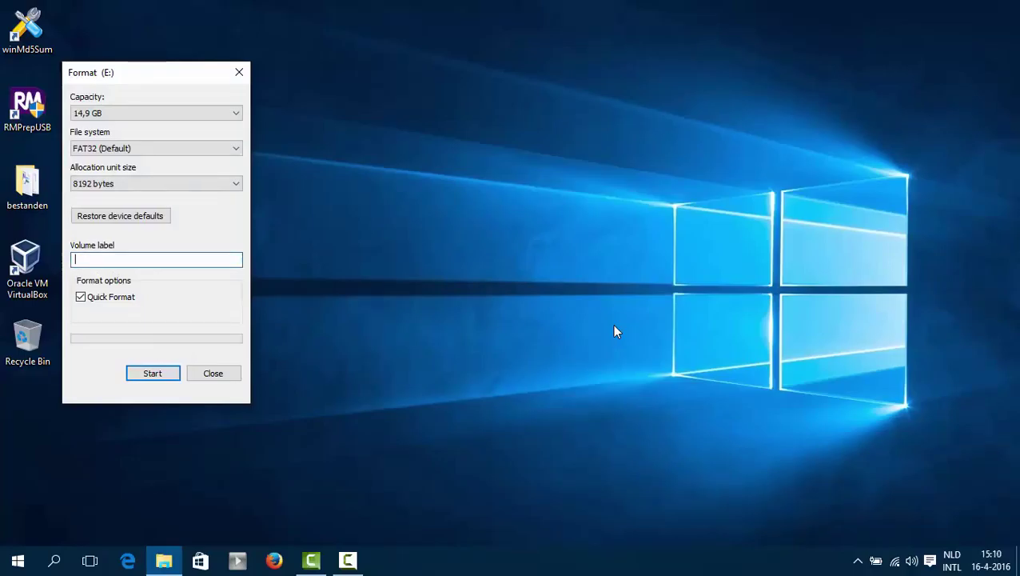
pyautogui.write('testubuntu')
pyautogui.press('Return')
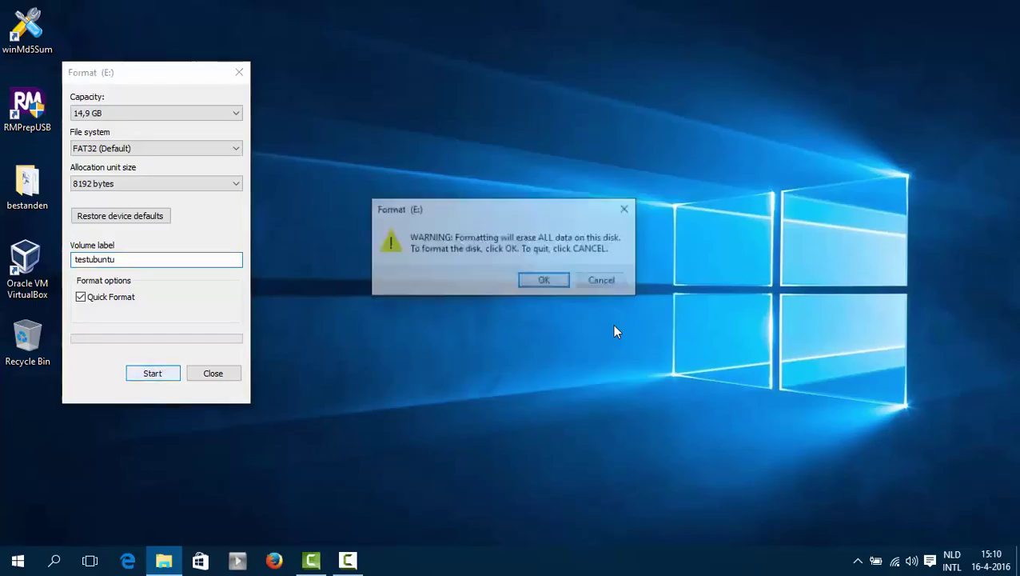
pyautogui.press('Return')
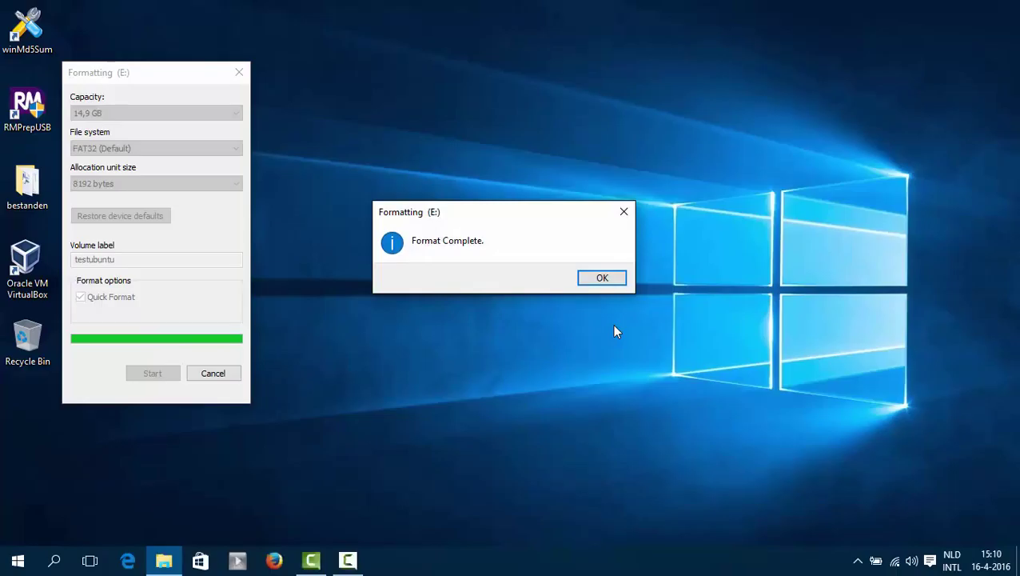
pyautogui.press('Return')
pyautogui.press('Escape')
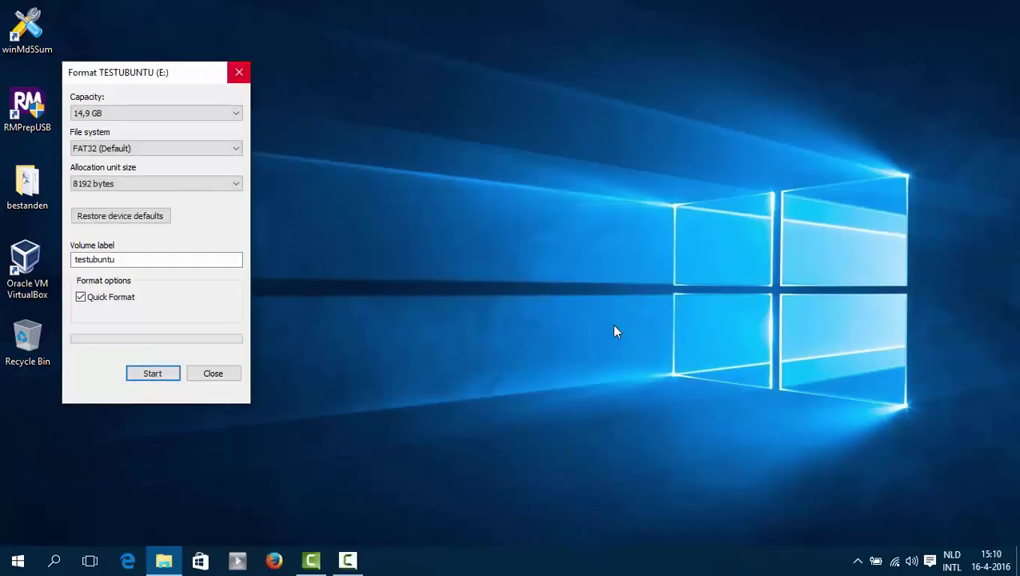
# Open a new File Explorer window
pyautogui.press('Right')
pyautogui.press('Right')
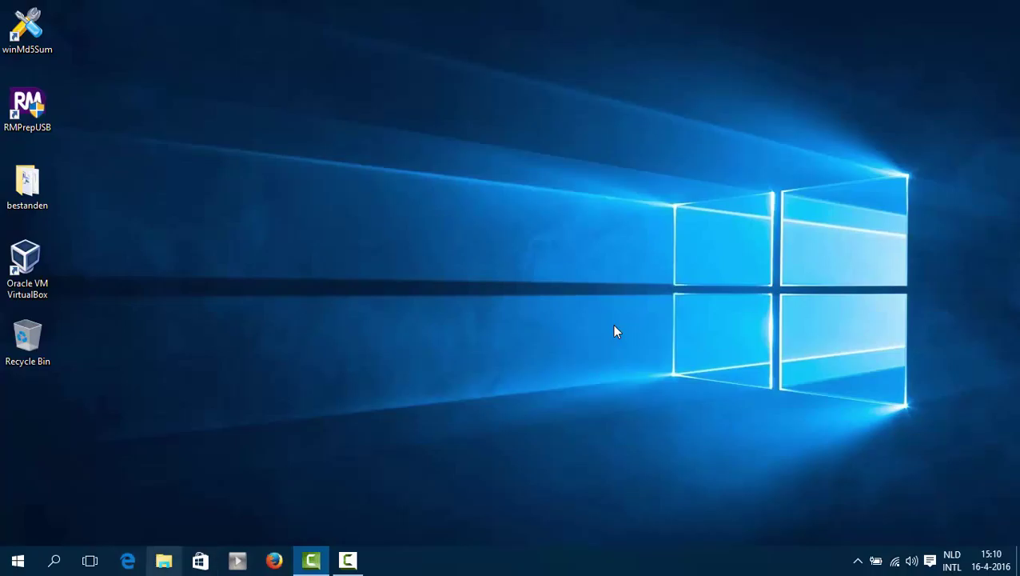
pyautogui.press('Left')
pyautogui.press('Left')
pyautogui.press('super')
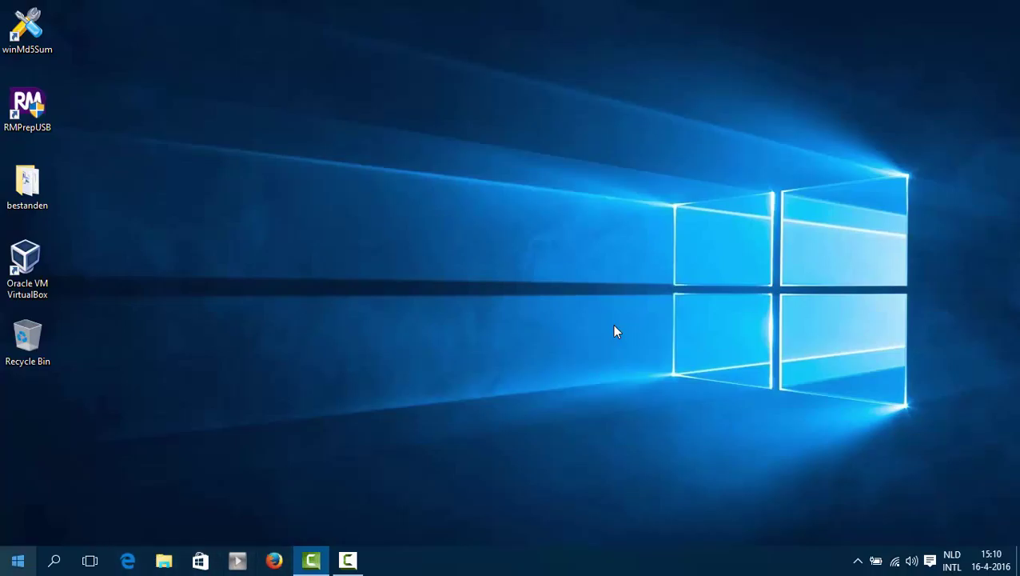
pyautogui.press('Return')
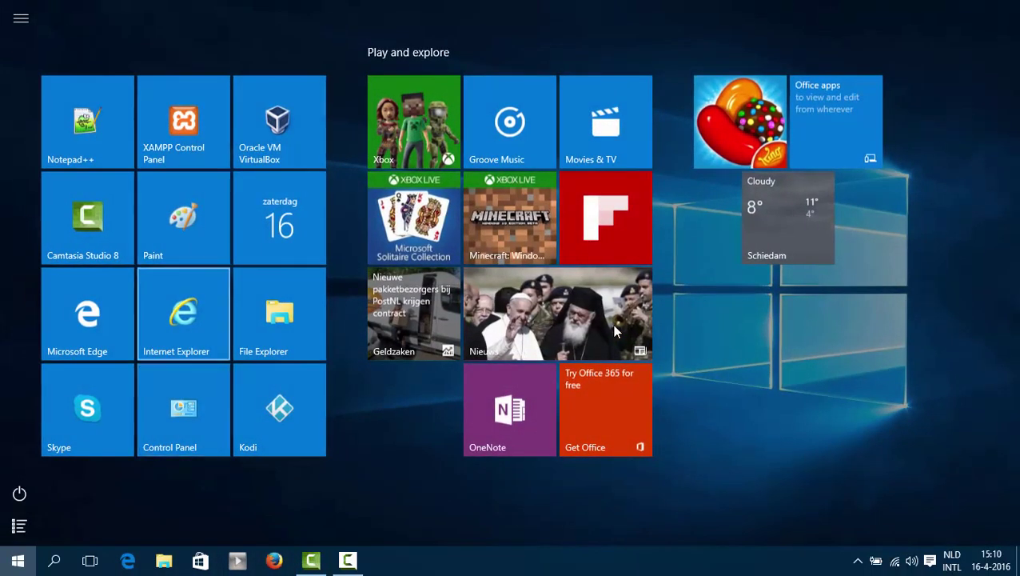
pyautogui.press('super+e')
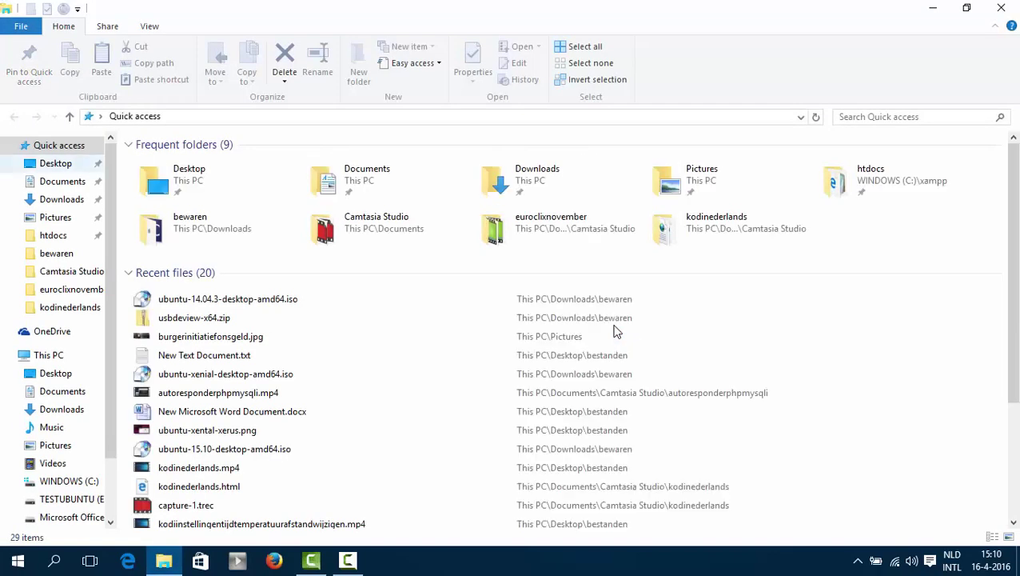
# Open the Downloads folder and relaunch Universal-USB-Installer-1.9.6.1.exe
pyautogui.press('Down')
pyautogui.press('Down')
pyautogui.press('Down')
pyautogui.press('Up')
pyautogui.press('Up')
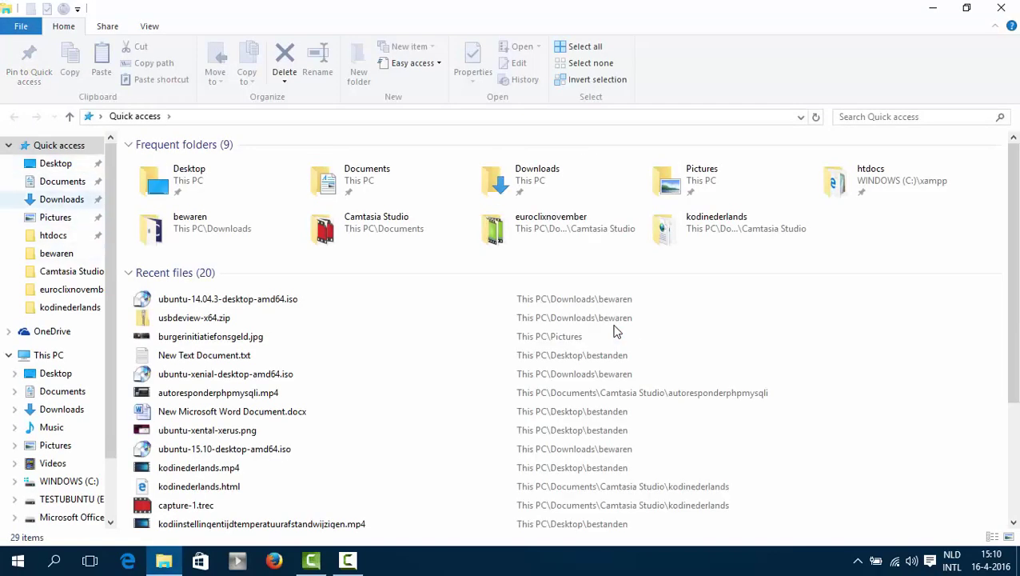
pyautogui.press('Tab')
pyautogui.press('space')
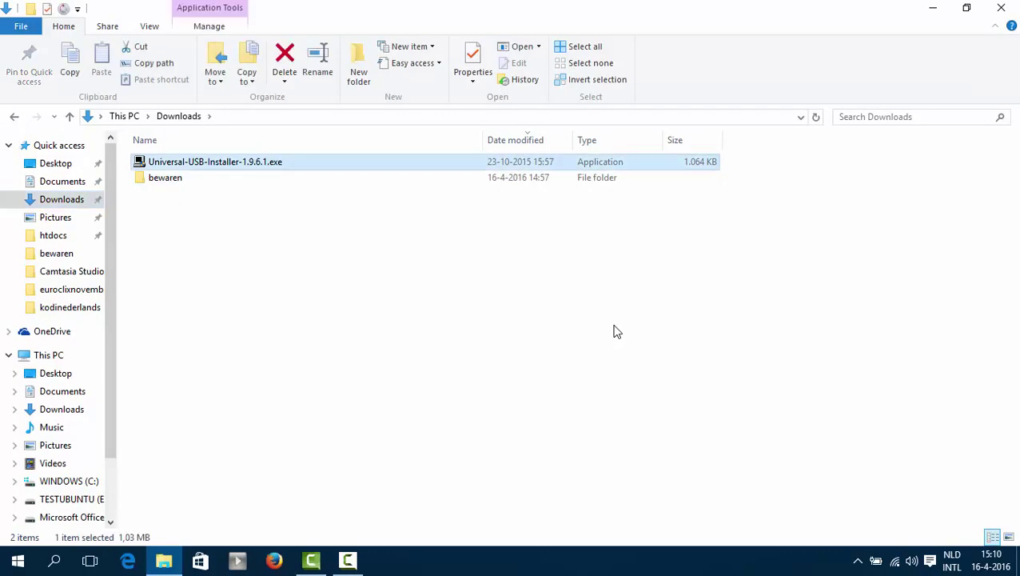
pyautogui.press('Return')
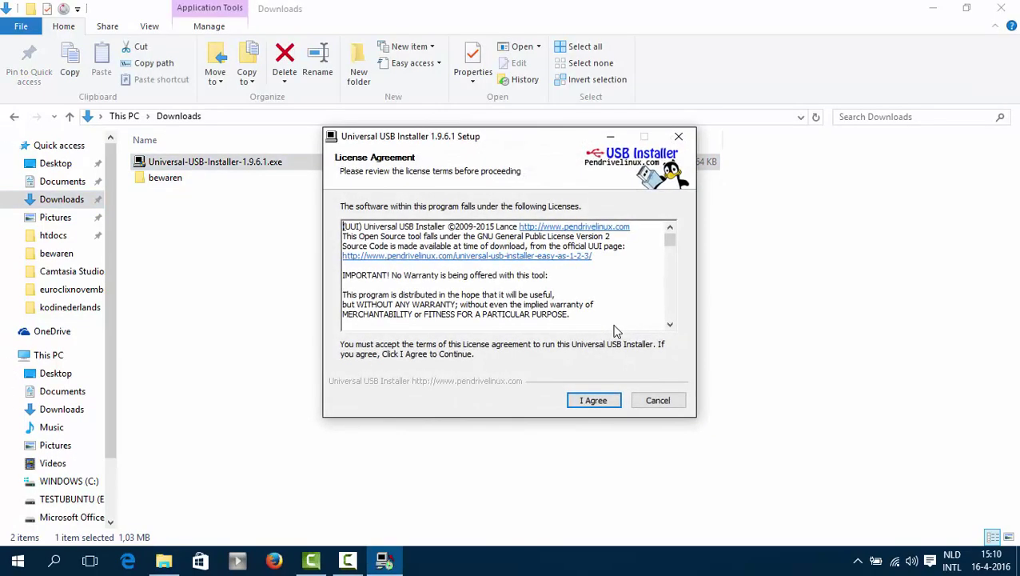
# Accept the installer's license agreement and choose Ubuntu as the Linux distribution
pyautogui.press('Return')
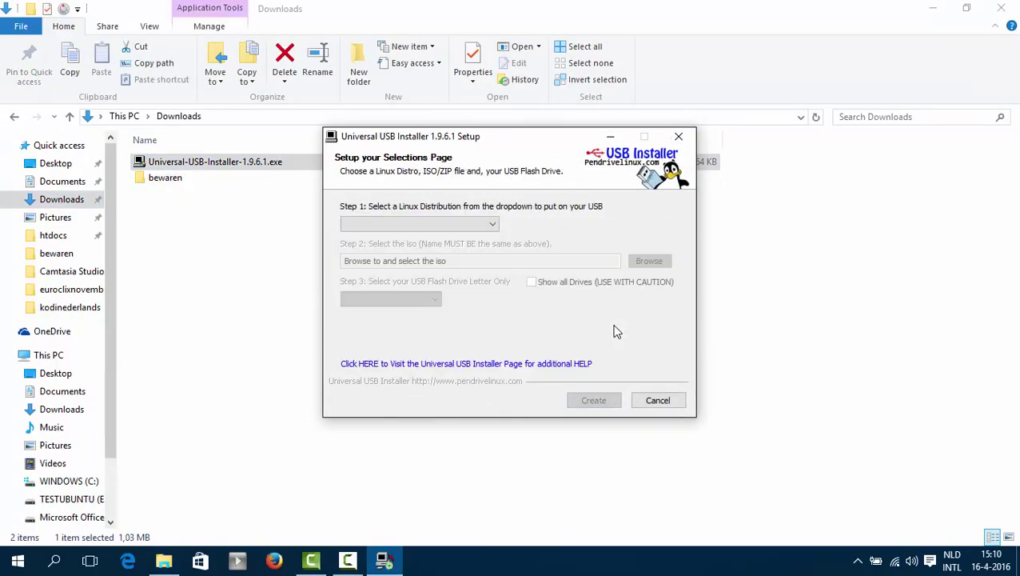
pyautogui.hotkey('alt', 'Down')
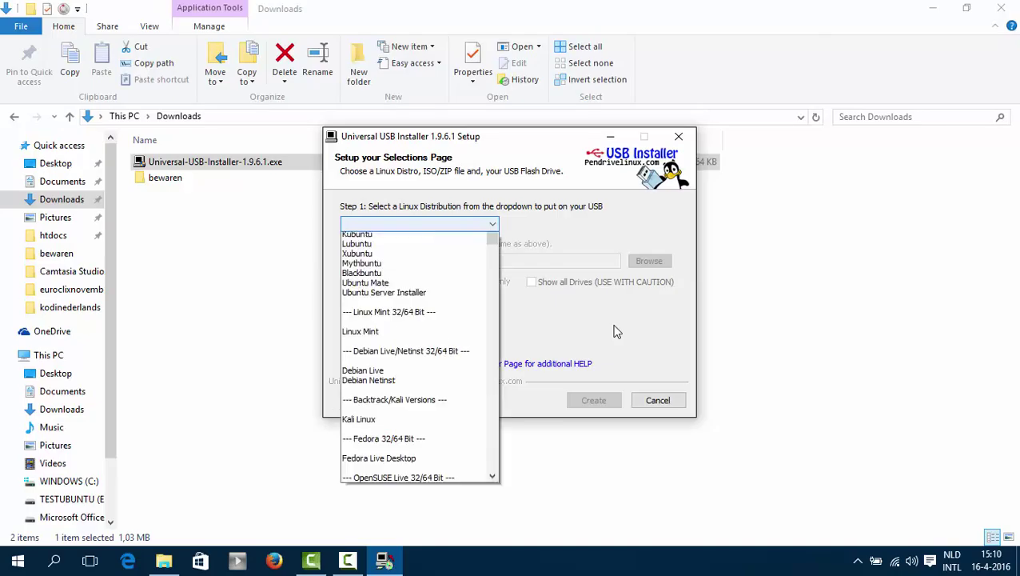
pyautogui.press('Down')
pyautogui.press('Down')
pyautogui.press('Return')
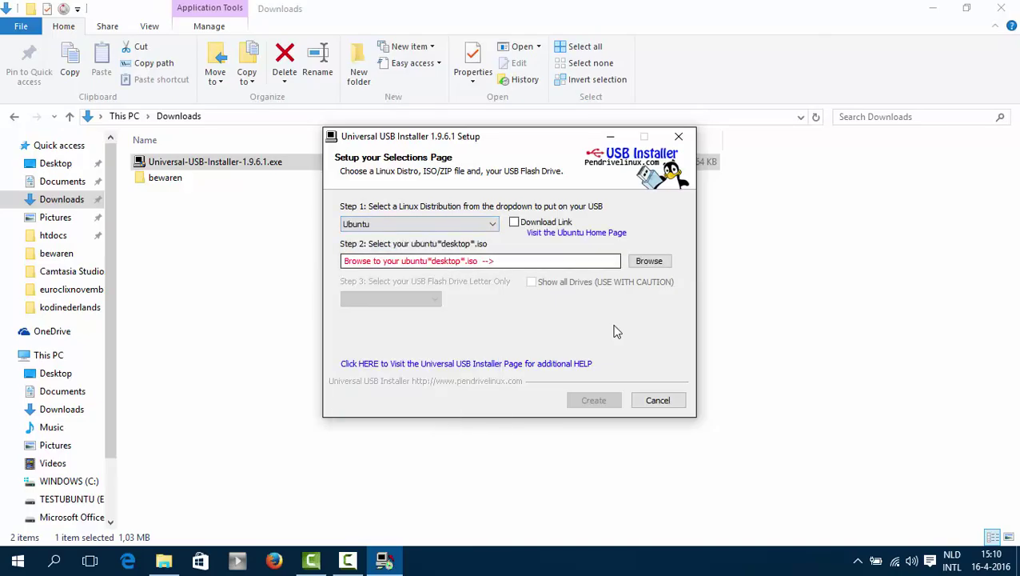
# Choose ubuntu-14.04.3-desktop-amd64.iso from the bewaren folder as the source image
pyautogui.press('Tab')
pyautogui.press('Return')
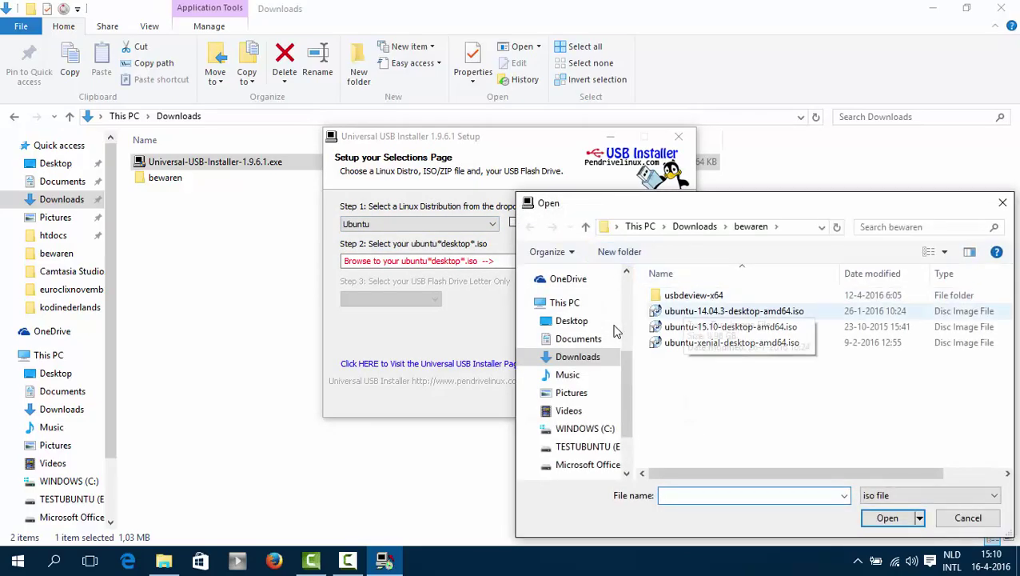
pyautogui.press('Down')
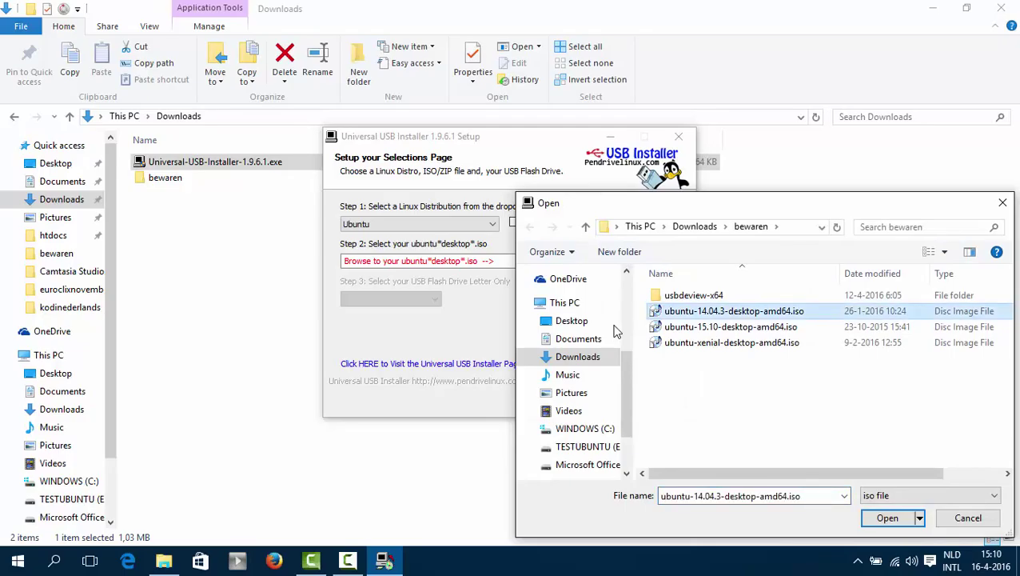
pyautogui.press('F2')
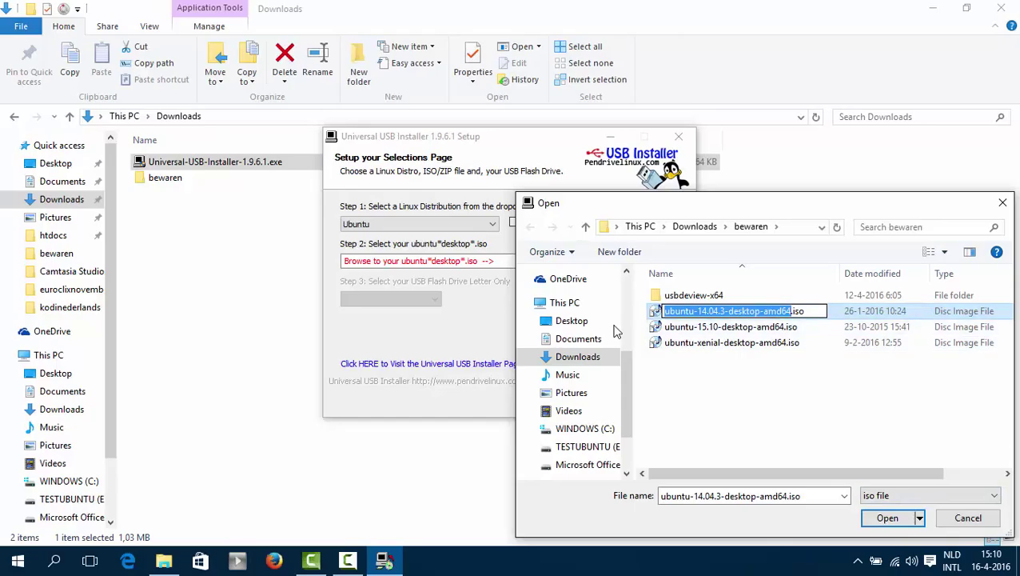
pyautogui.press('Return')
pyautogui.press('Return')
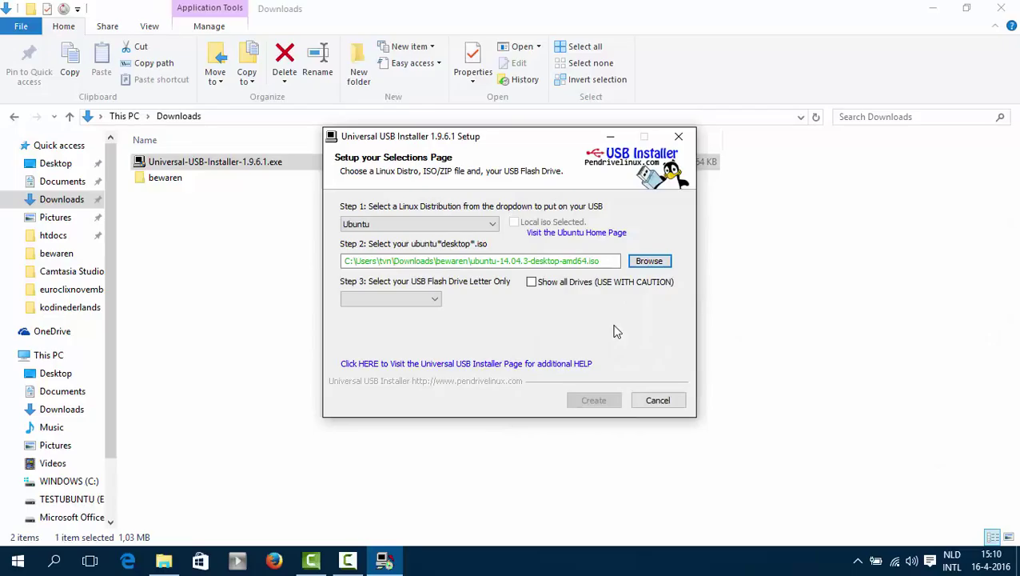
# Enable showing all drives and select E:\ TESTUBUNTU 14GB as the USB flash drive
pyautogui.press('Tab')
pyautogui.press('space')
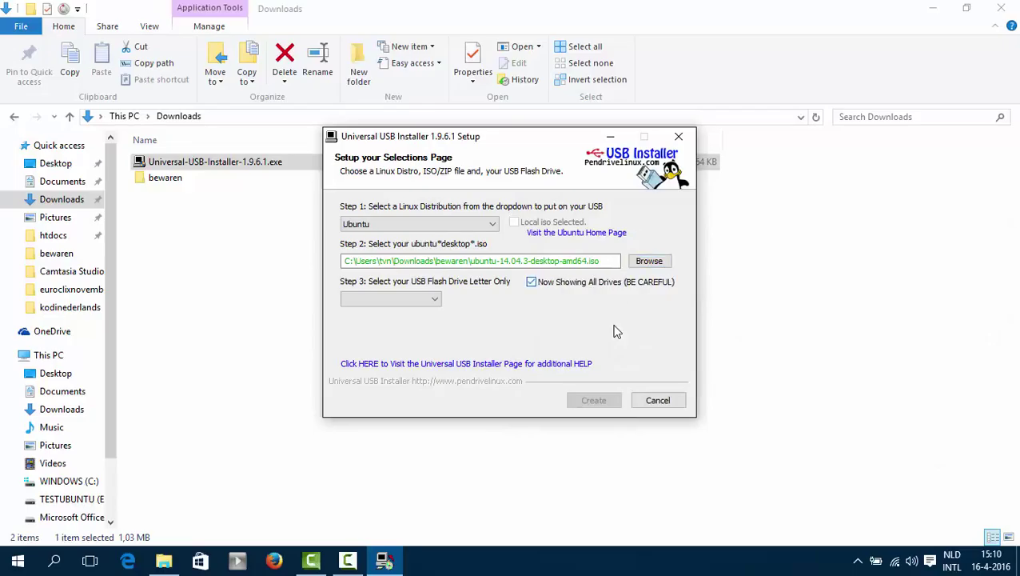
pyautogui.press('Tab')
pyautogui.hotkey('alt', 'Down')
pyautogui.press('Down')
pyautogui.press('Down')
pyautogui.press('Down')
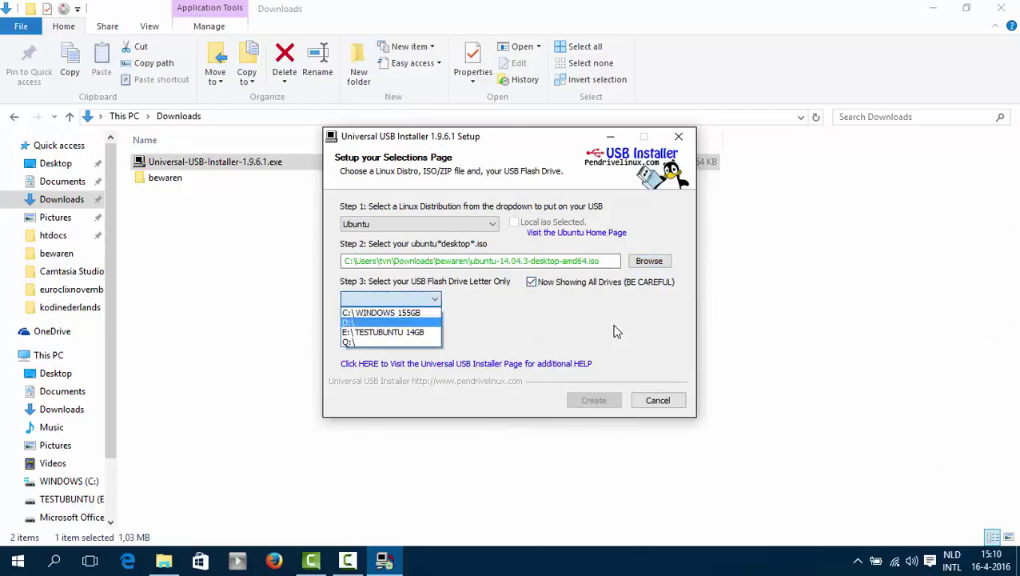
pyautogui.press('Return')
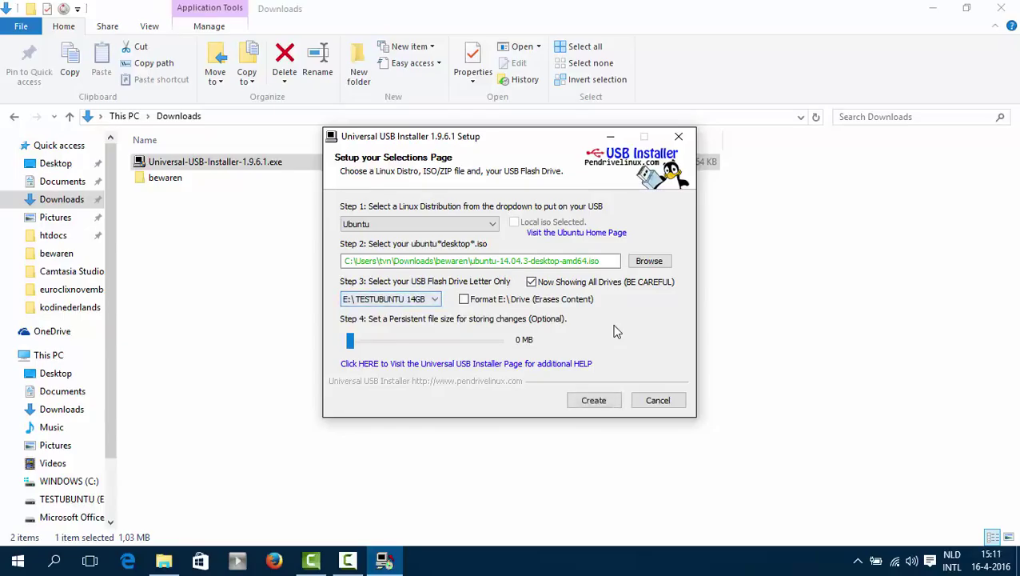
# Raise the persistent file size for storing changes to about 2 GB
pyautogui.press('Tab')
pyautogui.press('Tab')
pyautogui.press('pagedown')
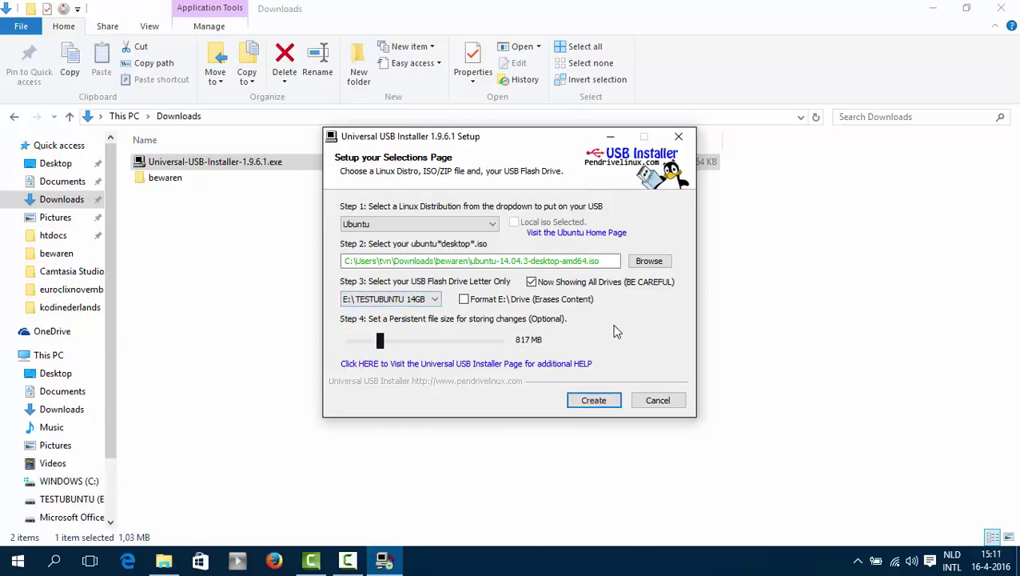
pyautogui.press('Left')
pyautogui.press('Right')
pyautogui.press('Right')
pyautogui.press('Right')
pyautogui.press('Right')
pyautogui.press('Right')
pyautogui.press('Right')
pyautogui.press('Right')
pyautogui.press('Right')
pyautogui.press('Right')
pyautogui.press('Right')
pyautogui.press('Right')
pyautogui.press('Right')
pyautogui.press('Right')
pyautogui.press('Right')
pyautogui.press('Right')
pyautogui.press('Right')
pyautogui.press('Right')
pyautogui.press('Right')
pyautogui.press('Right')
pyautogui.press('Right')
pyautogui.press('Right')
pyautogui.press('Right')
pyautogui.press('Right')
pyautogui.press('Right')
pyautogui.press('Right')
pyautogui.press('Right')
pyautogui.press('Right')
pyautogui.press('Right')
pyautogui.press('Right')
pyautogui.press('Right')
pyautogui.press('Right')
pyautogui.press('Right')
pyautogui.press('Right')
pyautogui.press('Right')
pyautogui.press('Right')
pyautogui.press('Right')
pyautogui.press('Right')
pyautogui.press('Right')
# Start creating the Ubuntu USB on drive E:, confirming the overwrite of its MBR and label
pyautogui.hotkey('shift', 'Tab')
pyautogui.press('Left')
pyautogui.press('Return')
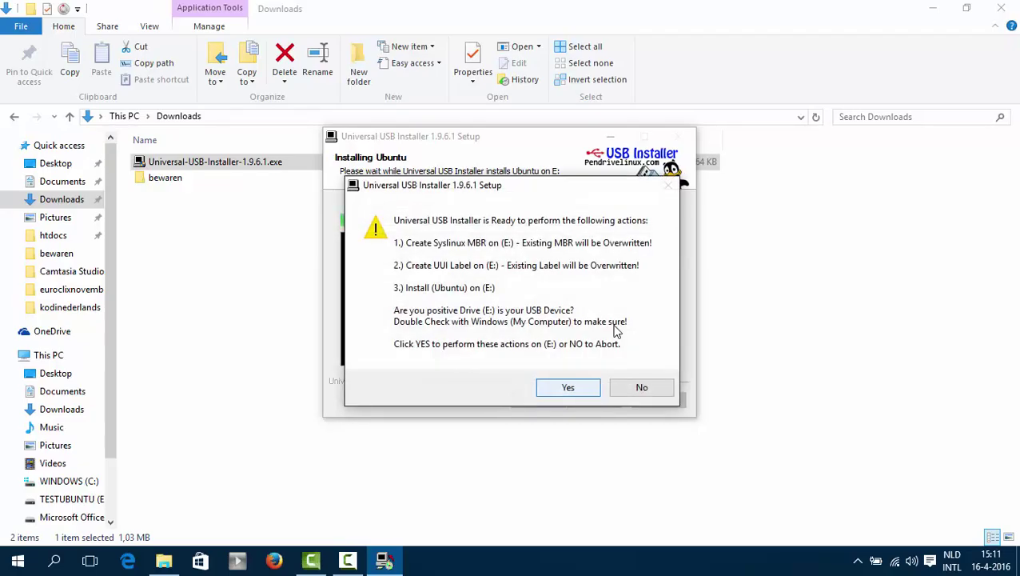
pyautogui.press('Return')
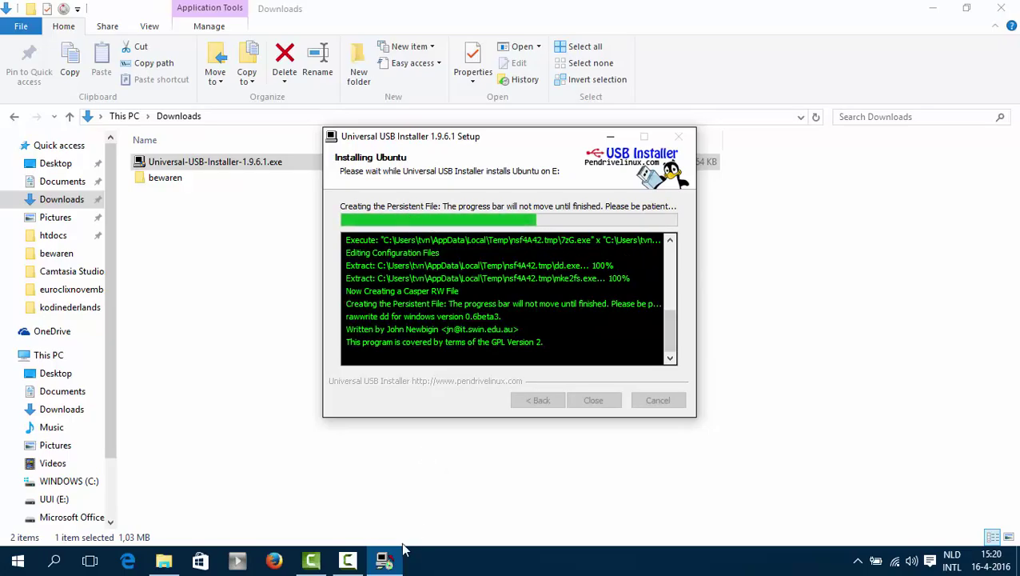
pyautogui.moveTo(384, 561)
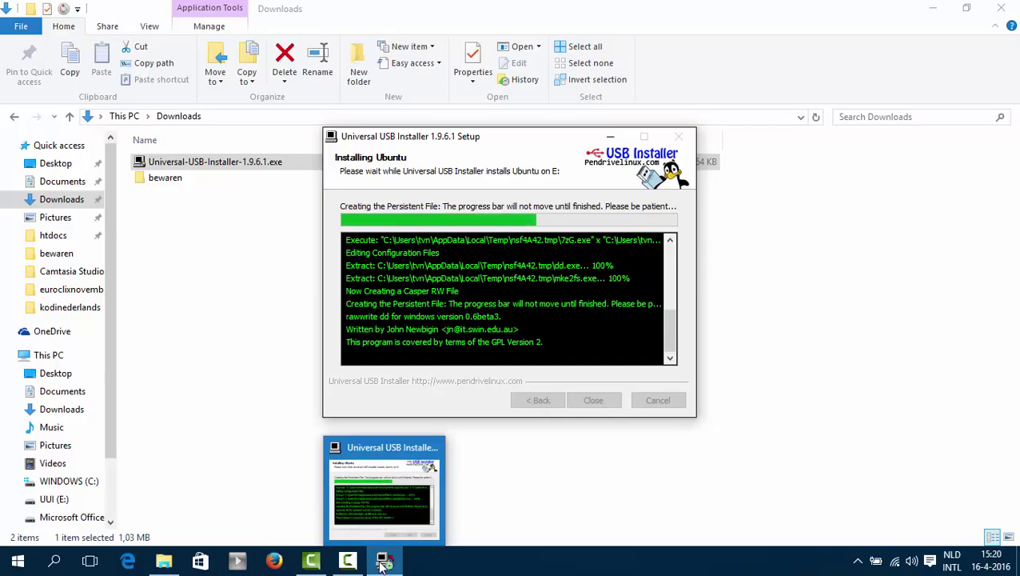
pyautogui.click(347, 563)
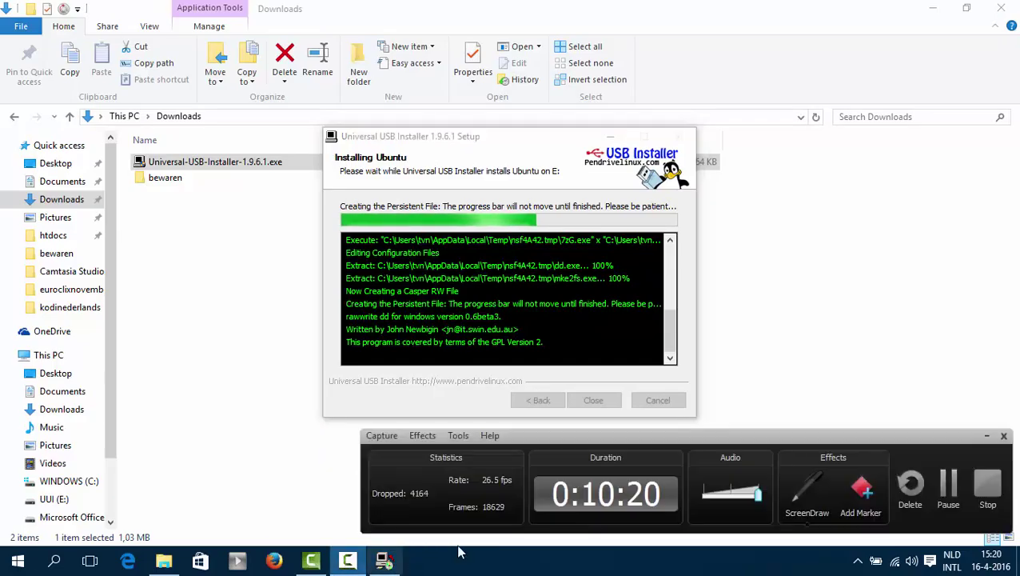
pyautogui.click(956, 483)
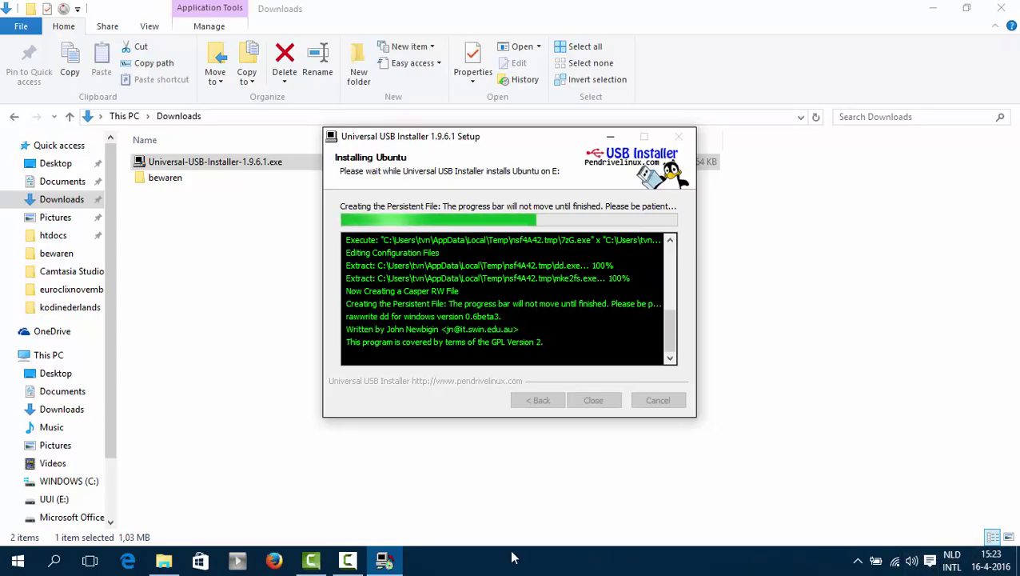
pyautogui.click(385, 563)
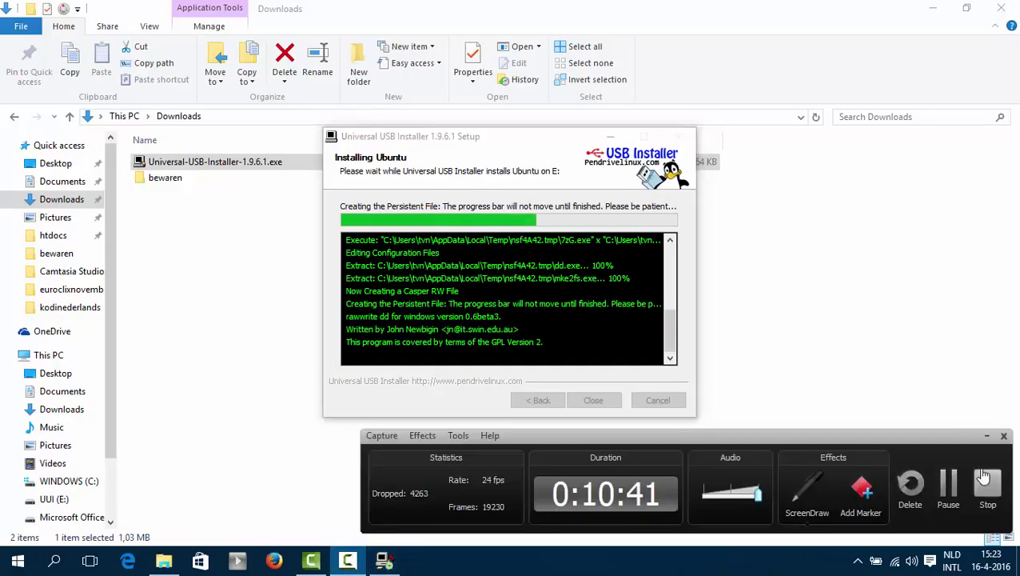
pyautogui.click(949, 488)
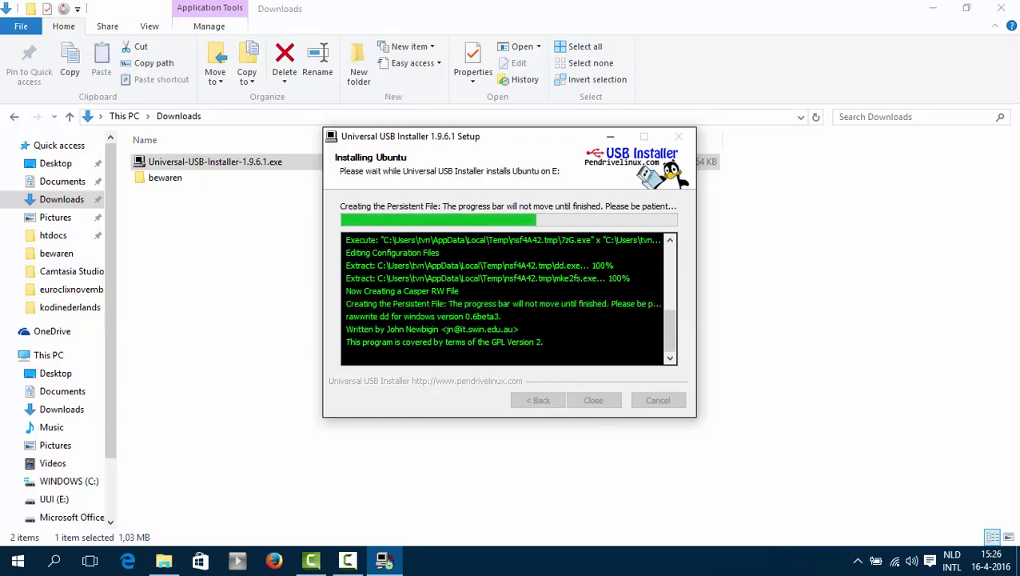
pyautogui.click(348, 559)
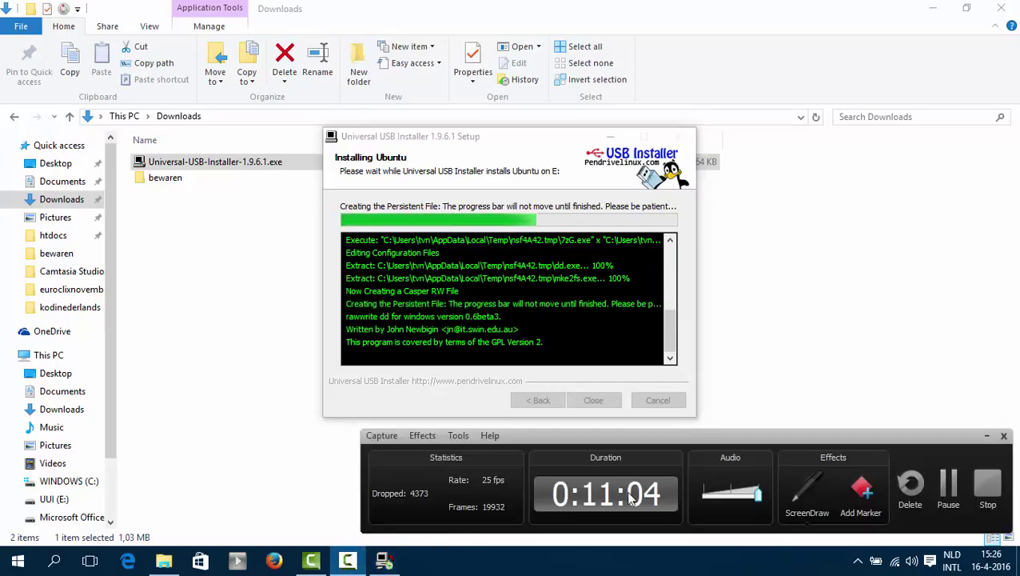
pyautogui.click(949, 483)
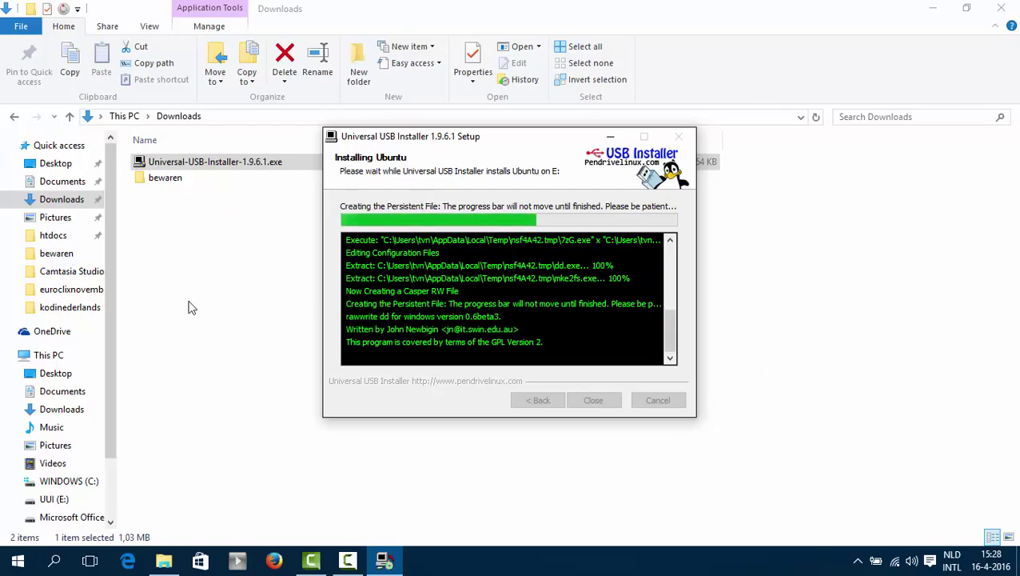
# Open drive UUI (E:) in File Explorer and refresh its file list to check the copied files and casper-rw
pyautogui.click(49, 499)
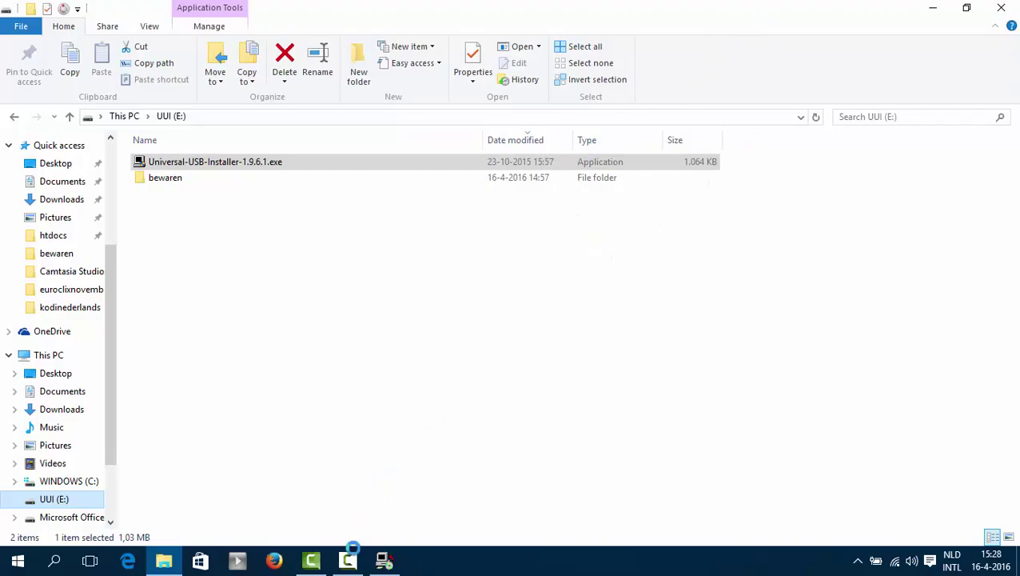
pyautogui.click(352, 562)
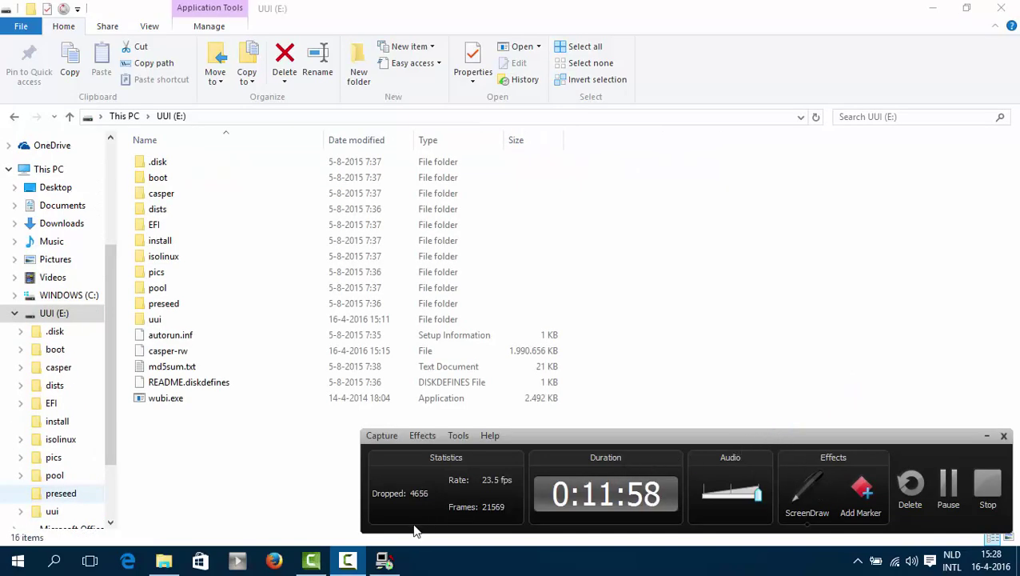
pyautogui.click(384, 560)
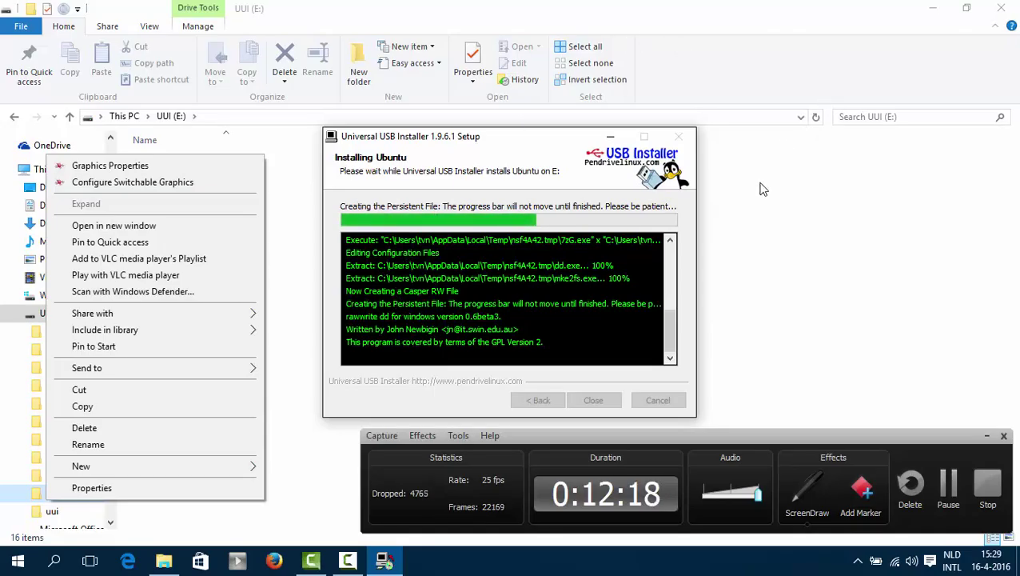
pyautogui.click(779, 212)
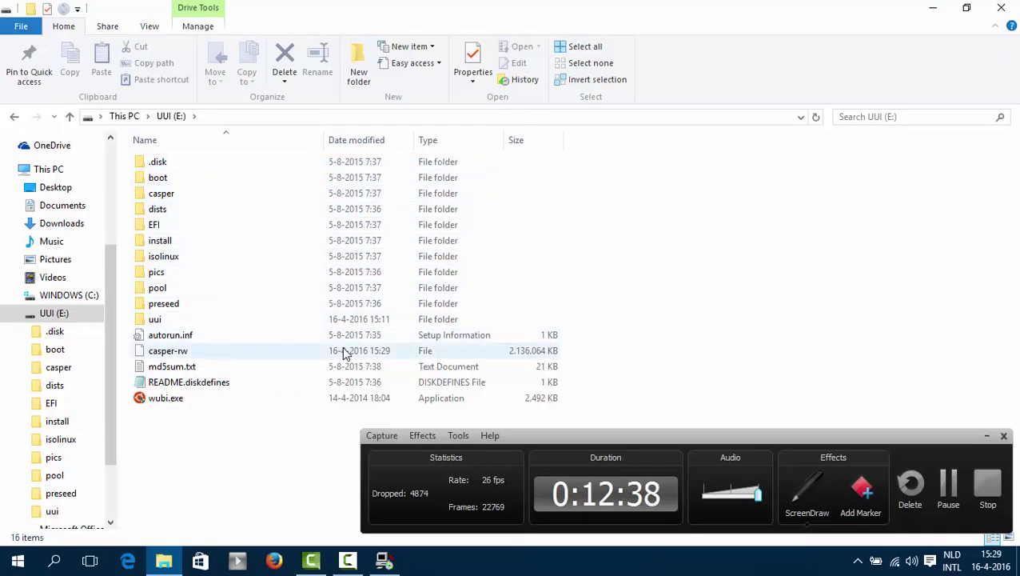
pyautogui.click(544, 291)
pyautogui.click(543, 296)
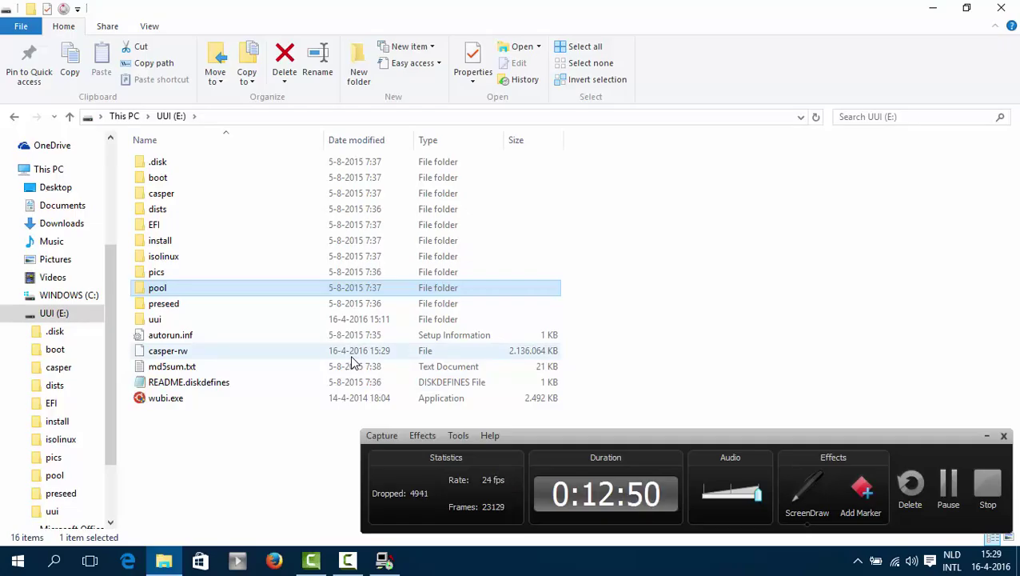
pyautogui.press('F5')
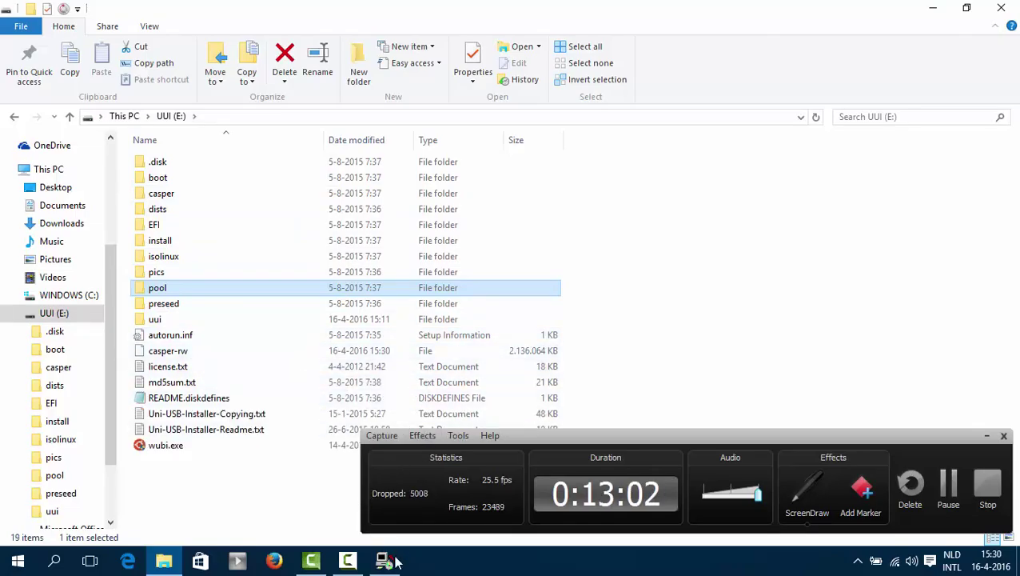
# Bring the Universal USB Installer window forward, move it clear of the file list, and close it
pyautogui.moveTo(354, 569)
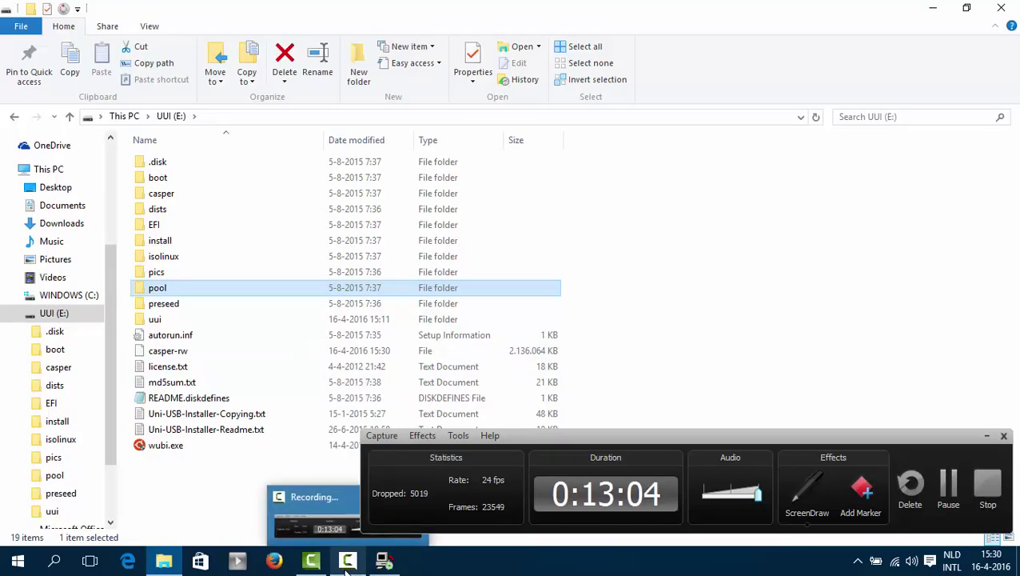
pyautogui.click(384, 561)
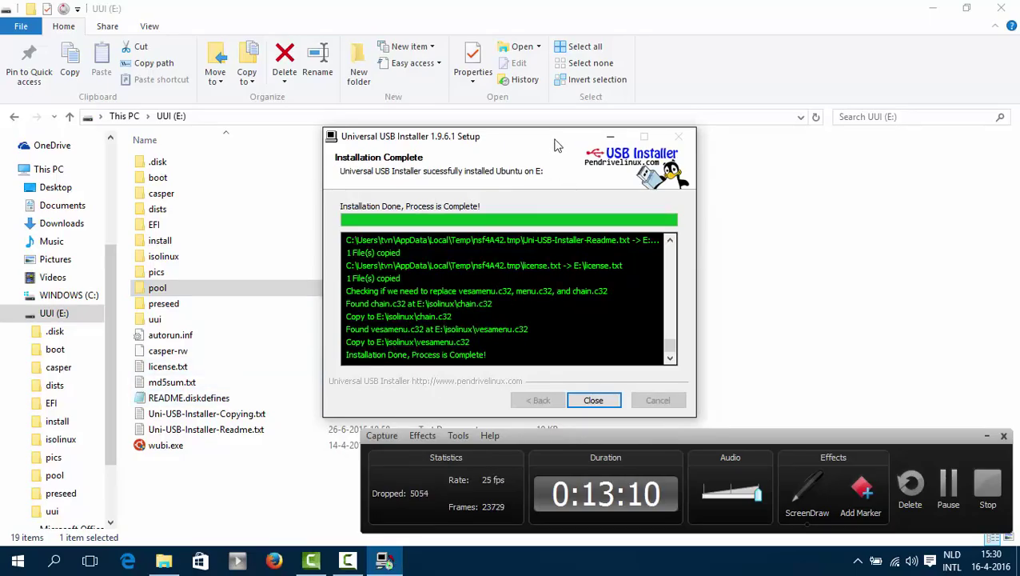
pyautogui.moveTo(572, 141); pyautogui.dragTo(826, 164)
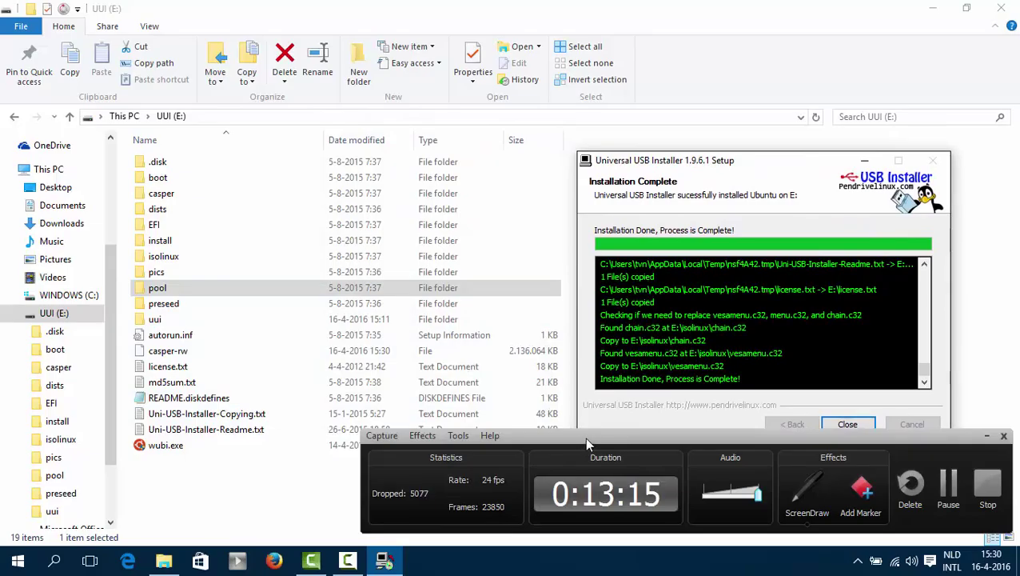
pyautogui.moveTo(585, 437); pyautogui.dragTo(576, 480)
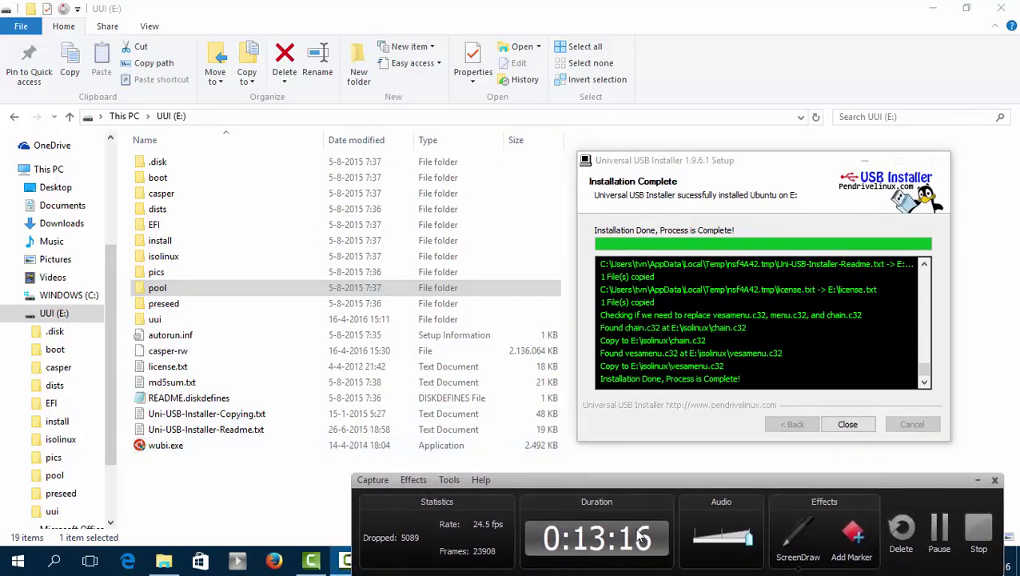
pyautogui.moveTo(754, 478); pyautogui.dragTo(606, 480)
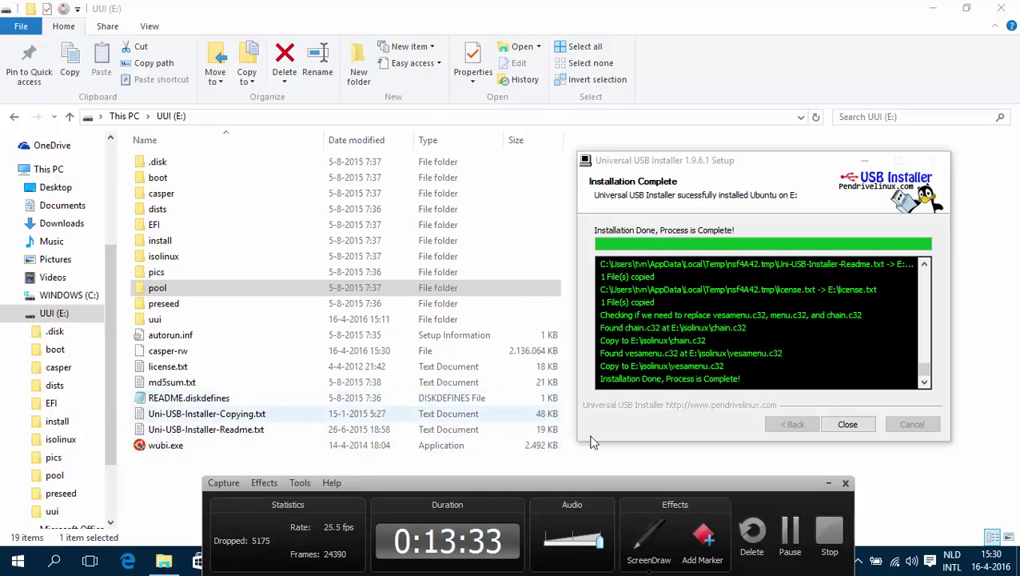
pyautogui.moveTo(985, 562)
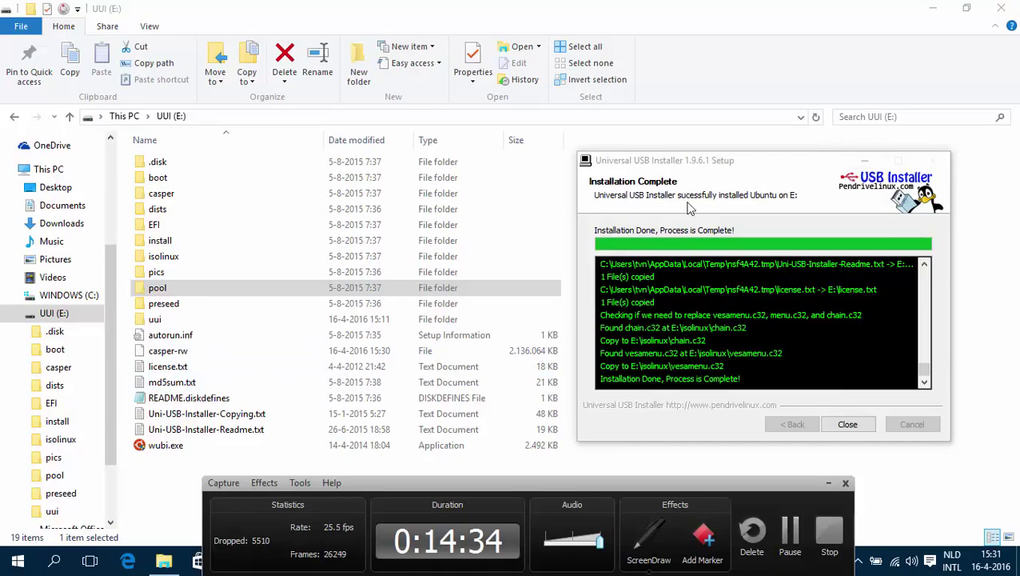
pyautogui.click(849, 425)
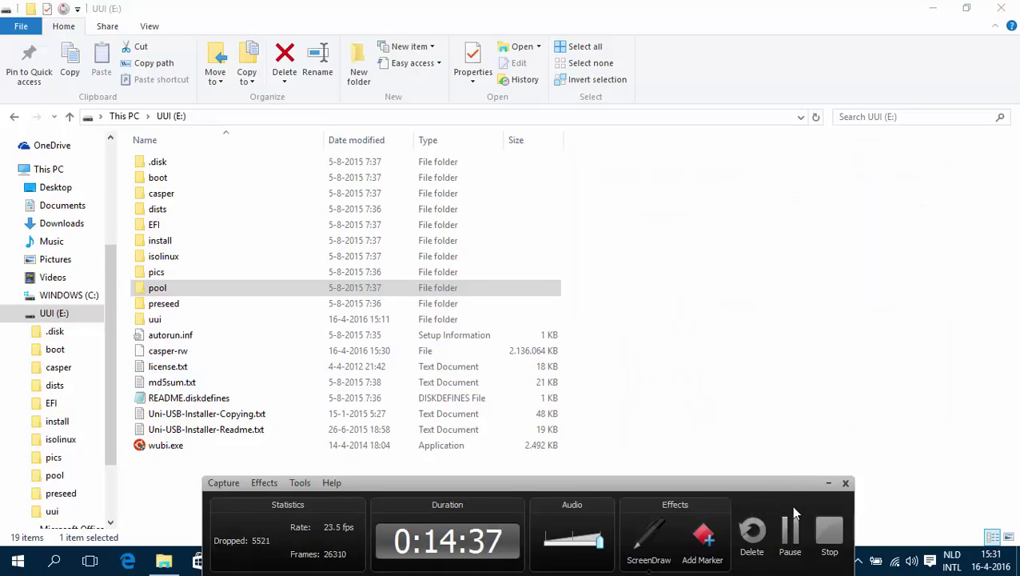
# Close the File Explorer window showing drive UUI (E:)
pyautogui.click(845, 483)
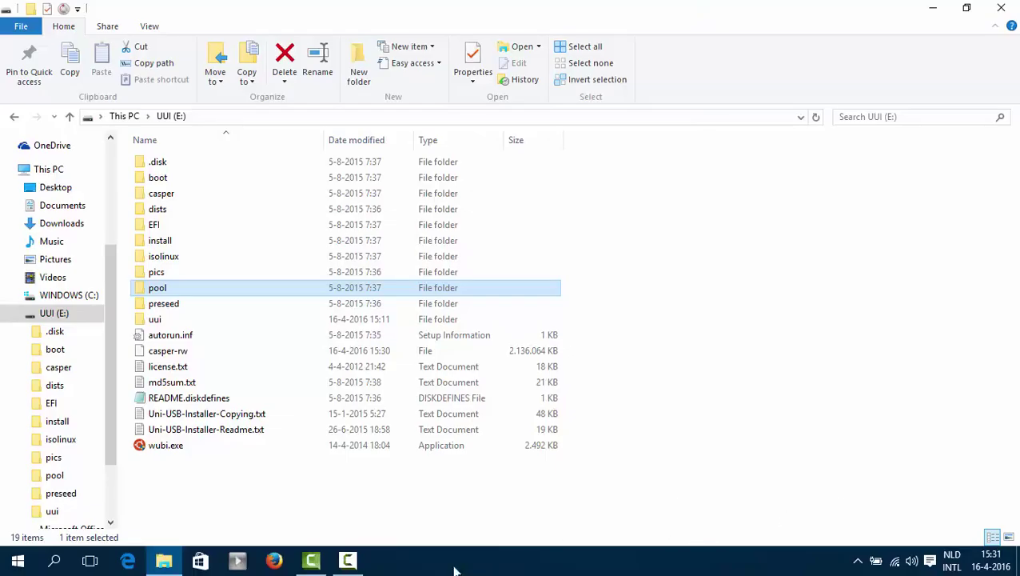
pyautogui.click(350, 560)
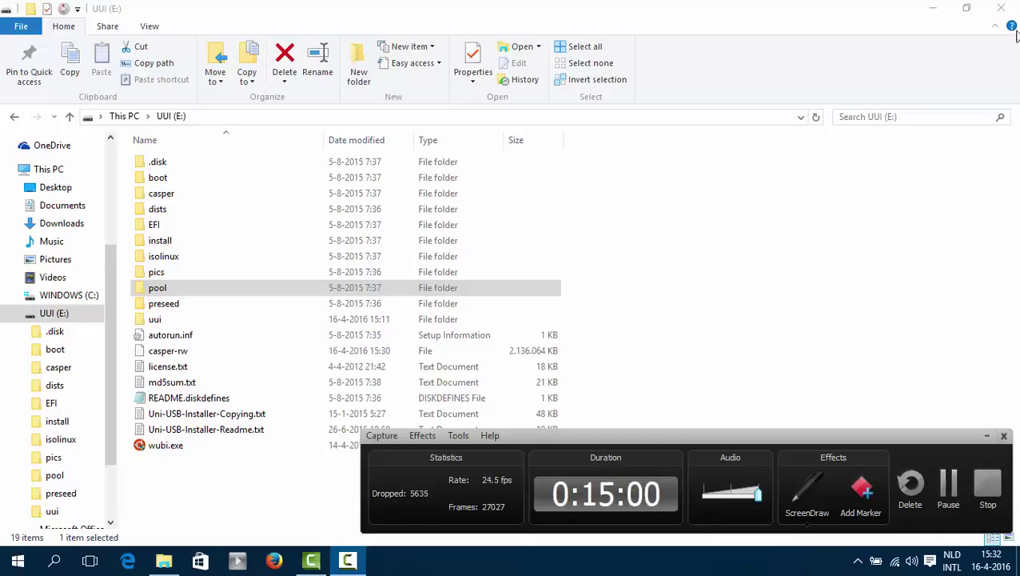
pyautogui.click(1001, 8)
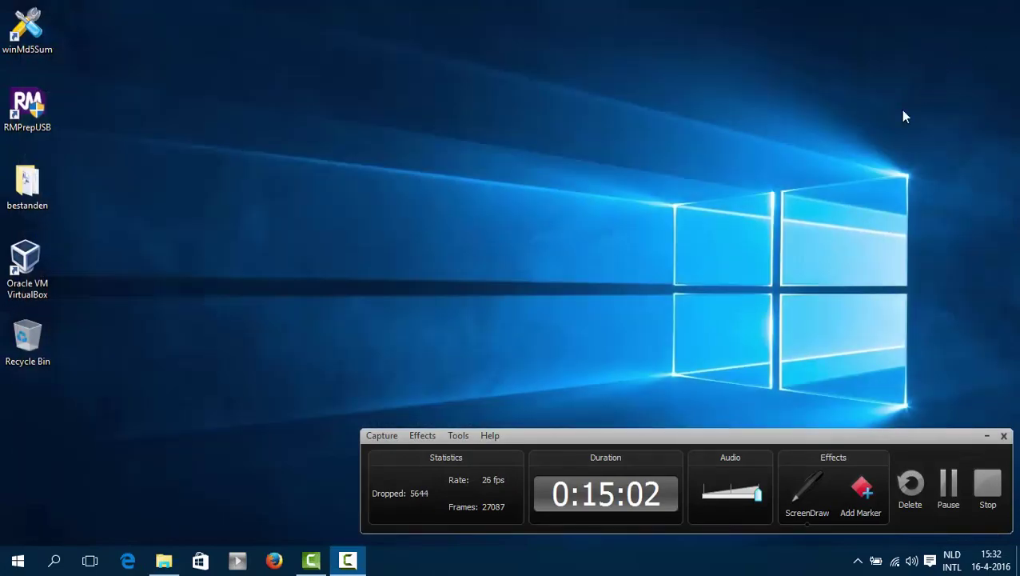